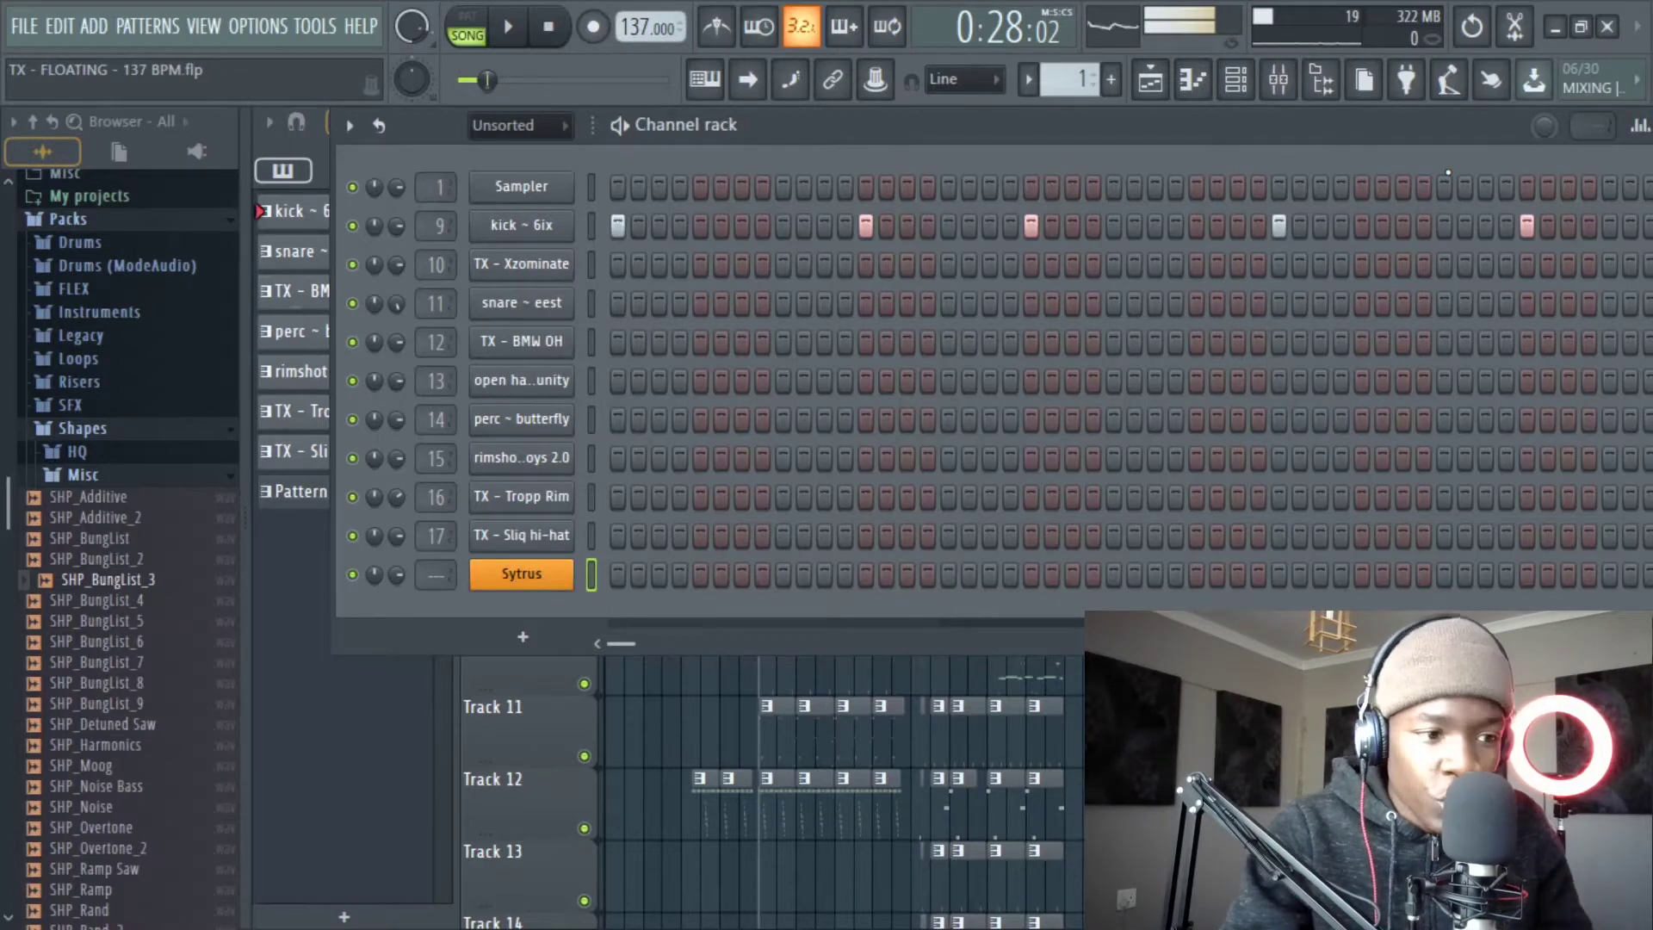
- Open the Sytrus channel, reset the synth to its Default preset and audition the plain tone
{"action": "left_click", "coordinate": [521, 574]}
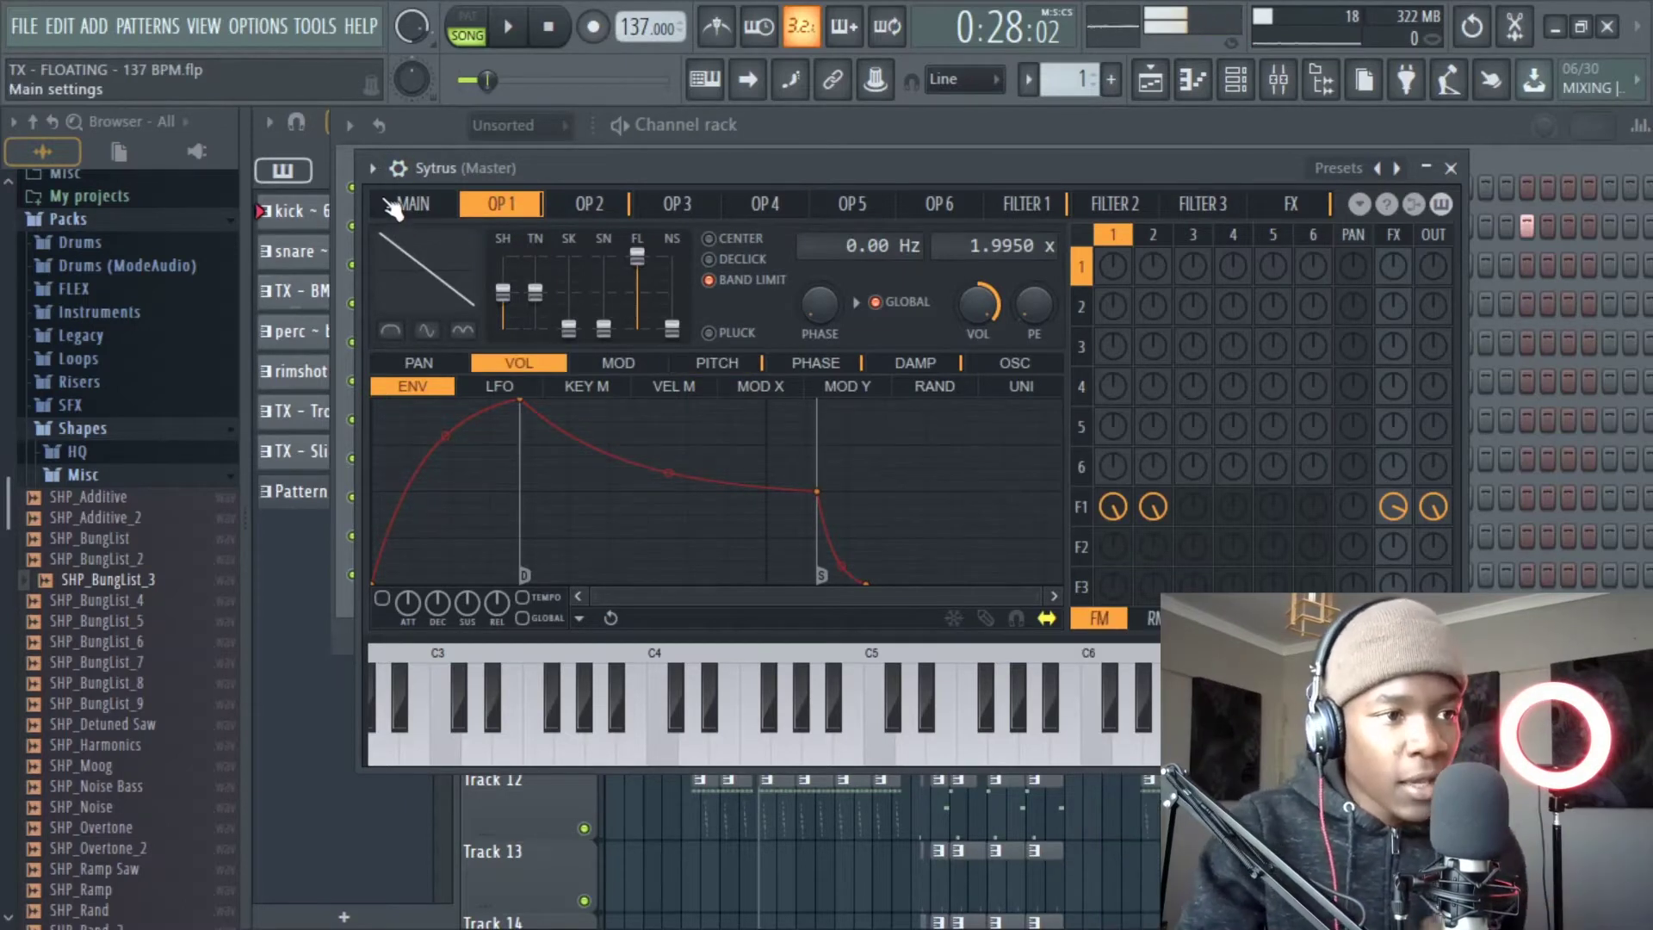
{"action": "left_click", "coordinate": [372, 168]}
{"action": "left_click", "coordinate": [77, 49]}
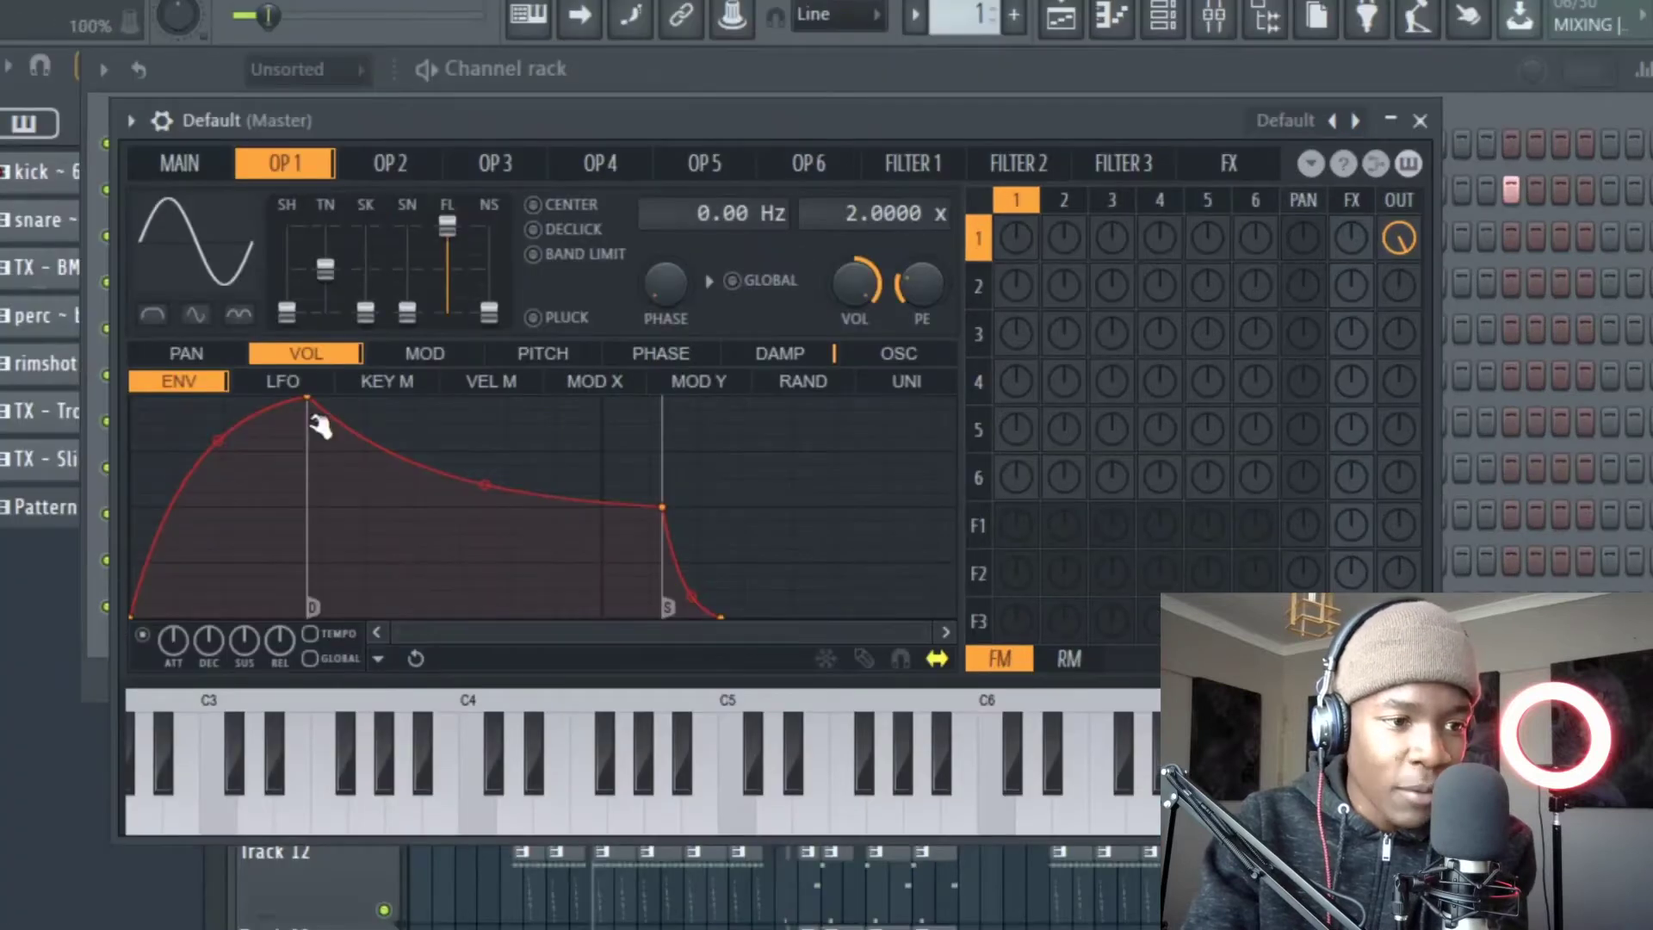
{"action": "key", "text": "z"}
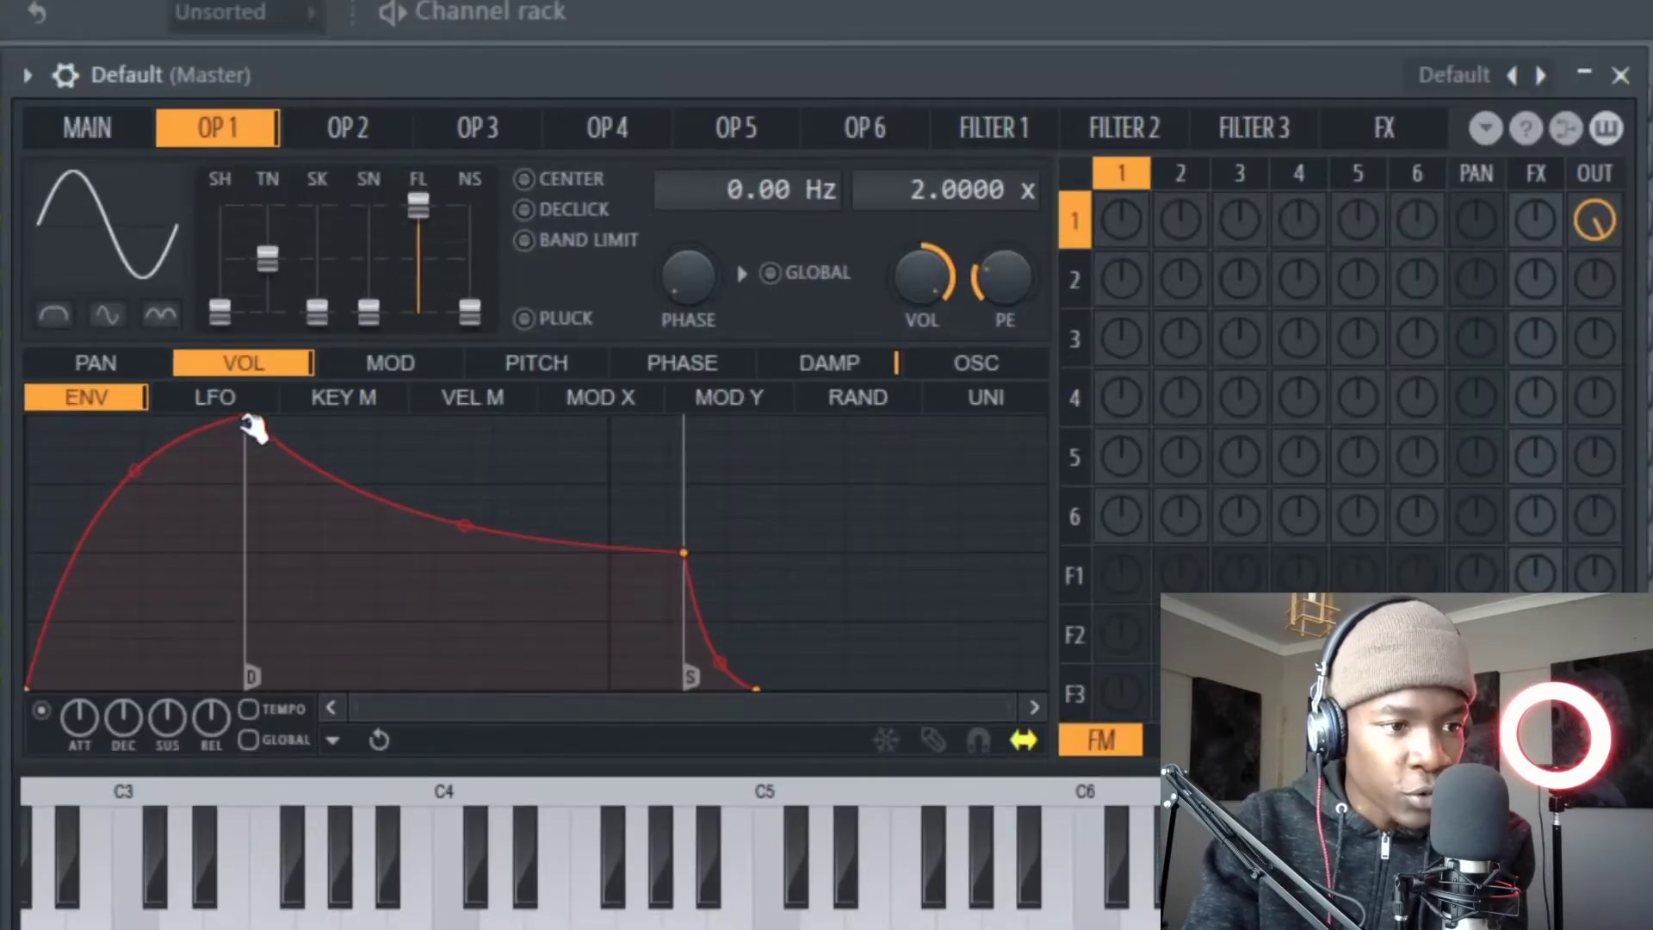
- Shape the operator 1 volume envelope into a very short spike with no attack, a fast decay to zero and no separate release
{"action": "left_click_drag", "start_coordinate": [252, 420], "coordinate": [21, 379]}
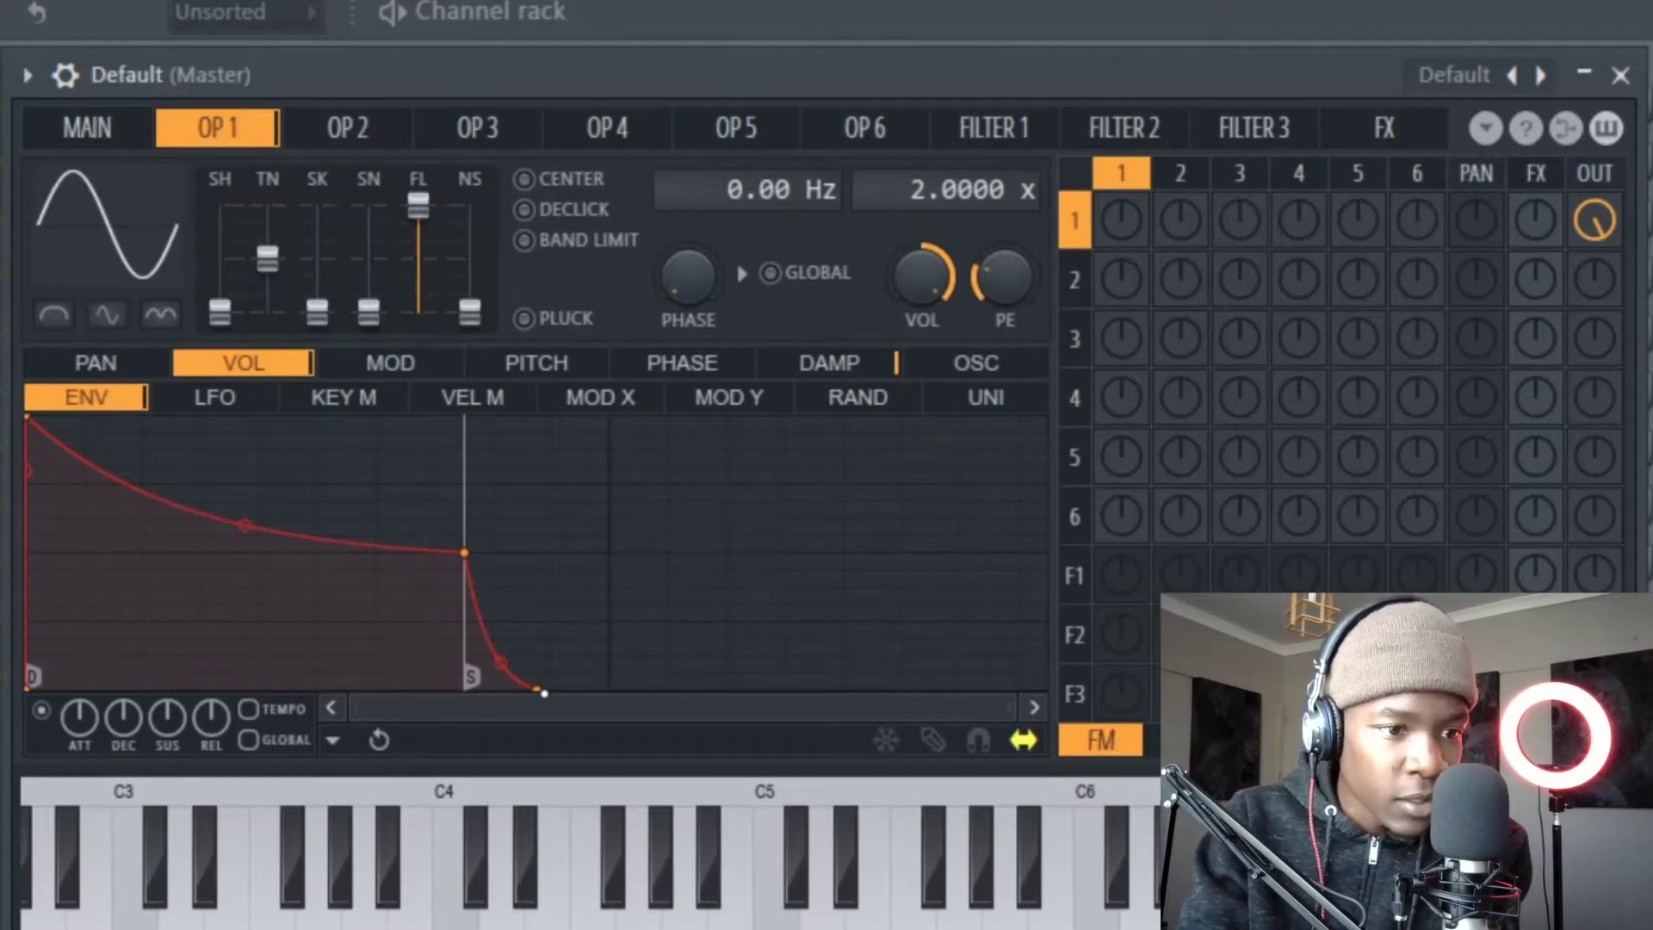
{"action": "right_click", "coordinate": [538, 690]}
{"action": "left_click", "coordinate": [605, 646]}
{"action": "left_click_drag", "start_coordinate": [464, 553], "coordinate": [89, 765]}
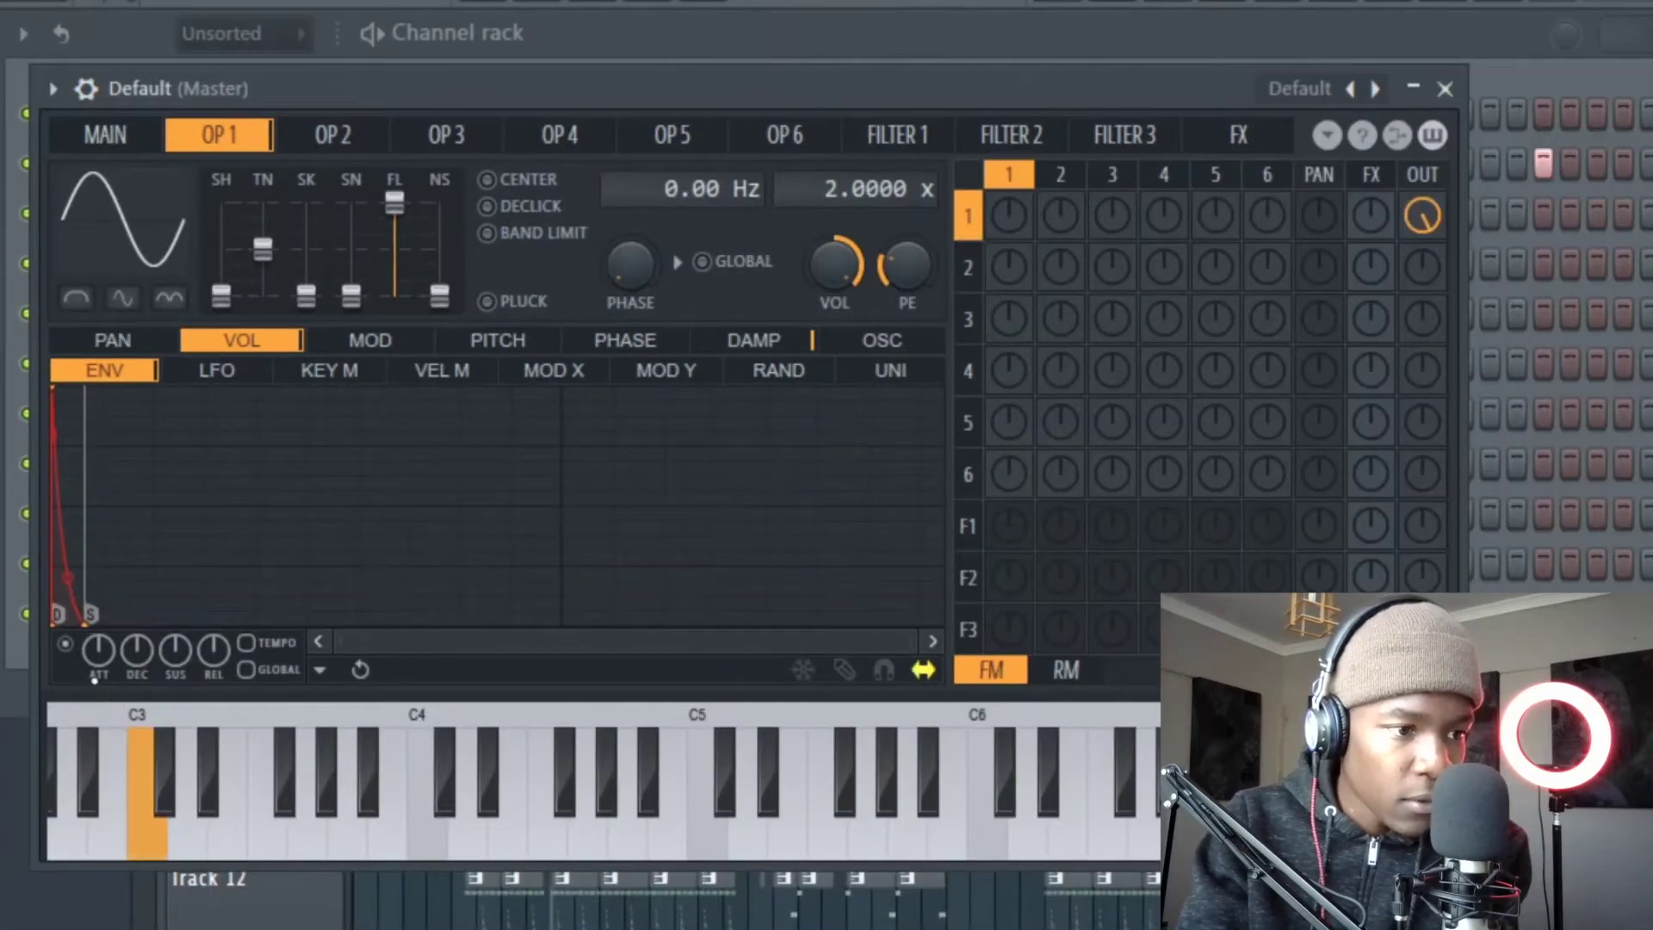
{"action": "left_click_drag", "start_coordinate": [89, 616], "coordinate": [103, 618]}
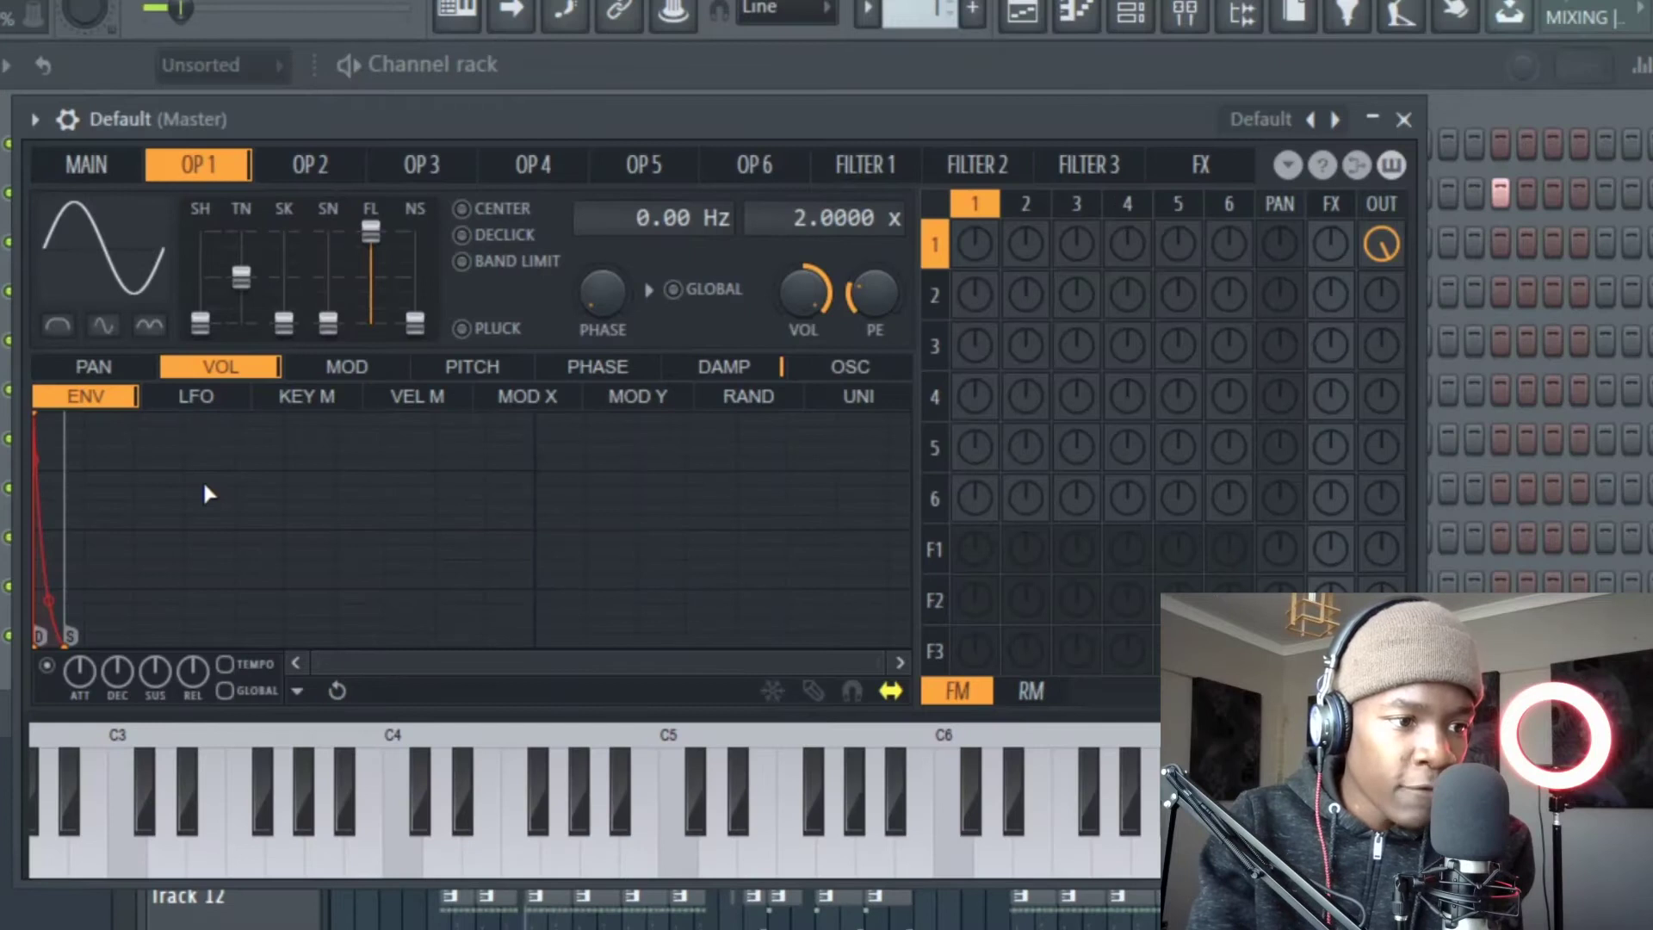
- Audition the sound, then shape the operator 1 pitch envelope to drop quickly from its start instead of rising through an attack
{"action": "key", "text": "z"}
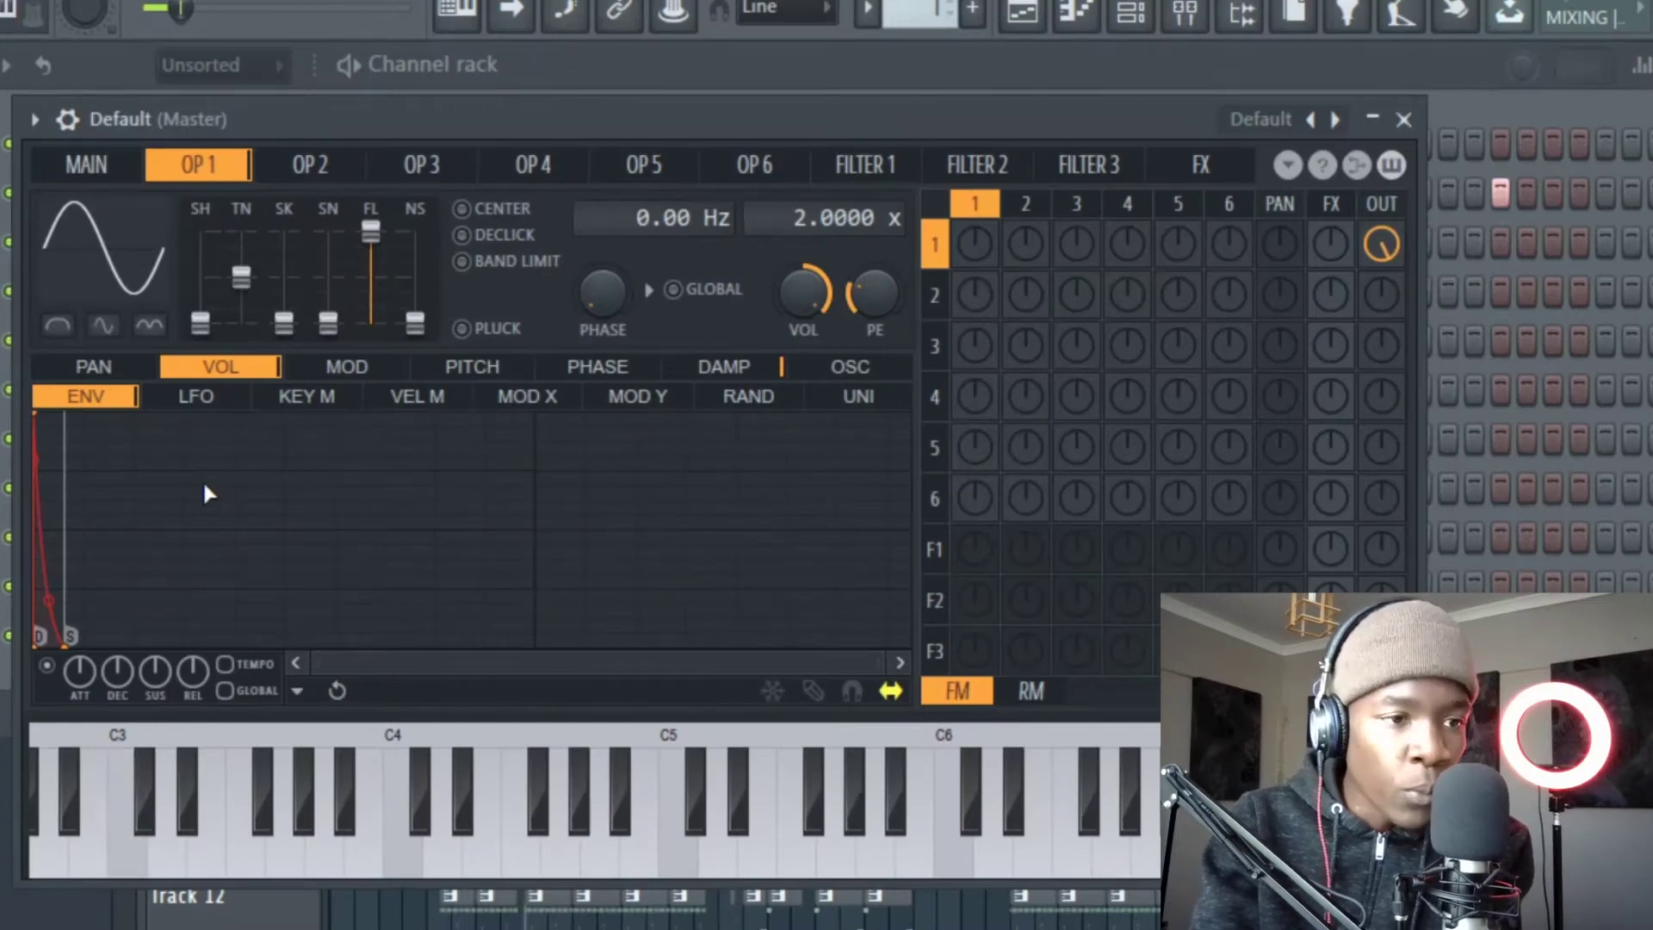
{"action": "left_click", "coordinate": [473, 368]}
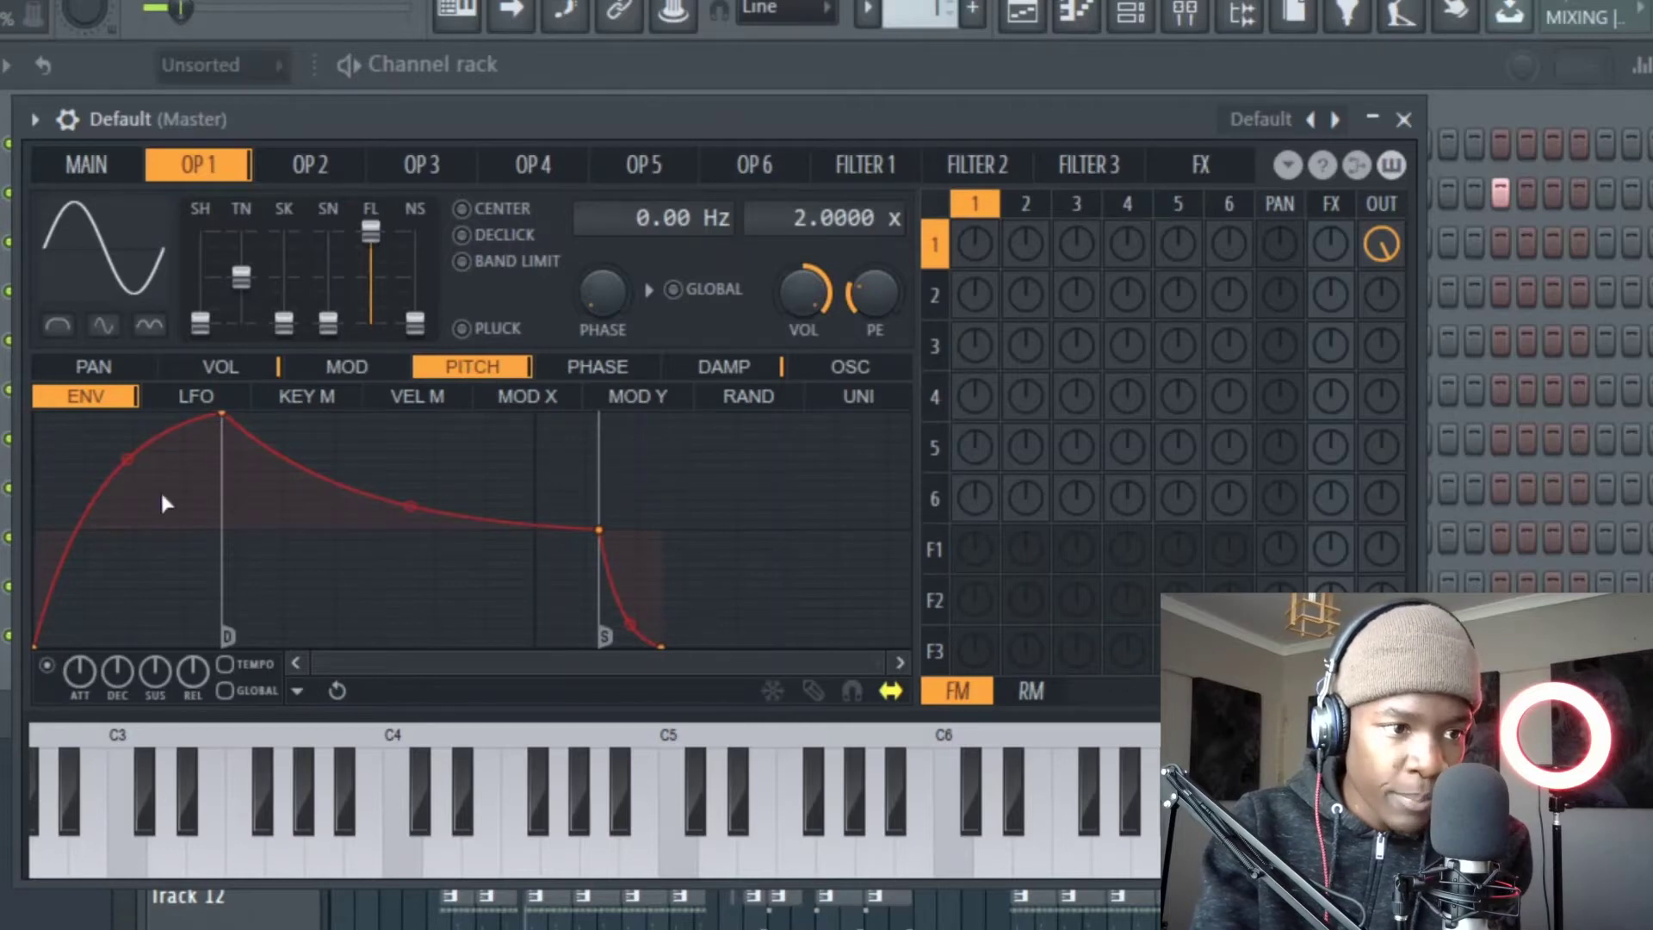
{"action": "left_click_drag", "start_coordinate": [230, 434], "coordinate": [64, 736]}
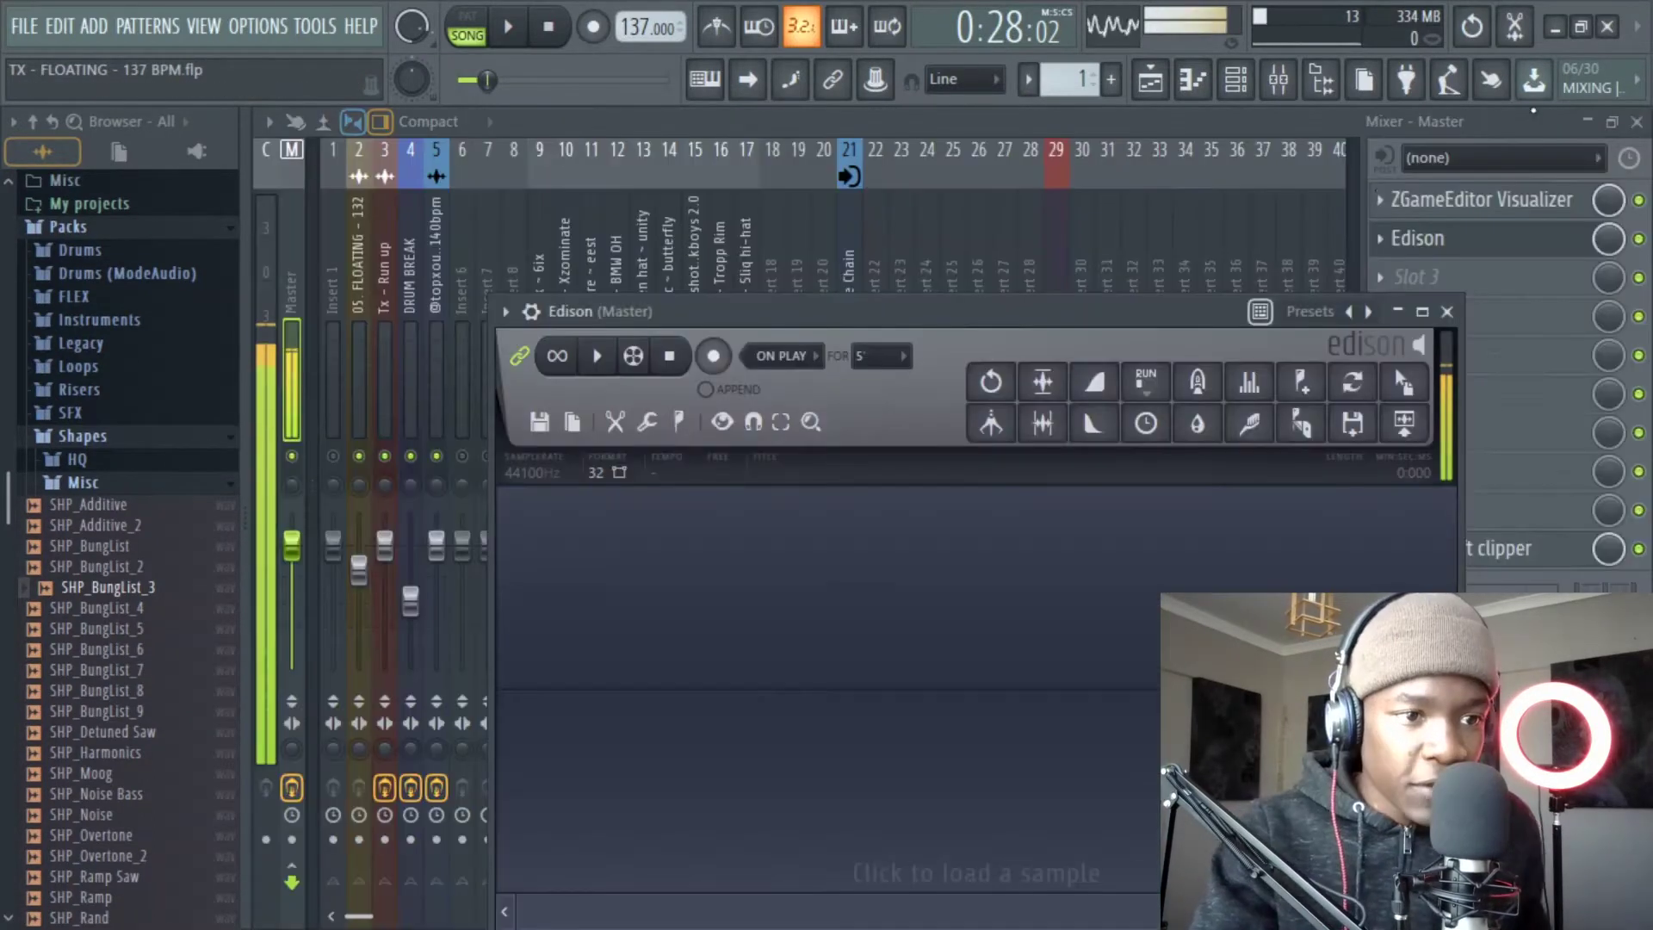
- Record the synthesized kick into Edison on the master track and add the captured hit to the channel rack as a sample
{"action": "left_click_drag", "start_coordinate": [745, 311], "coordinate": [753, 194]}
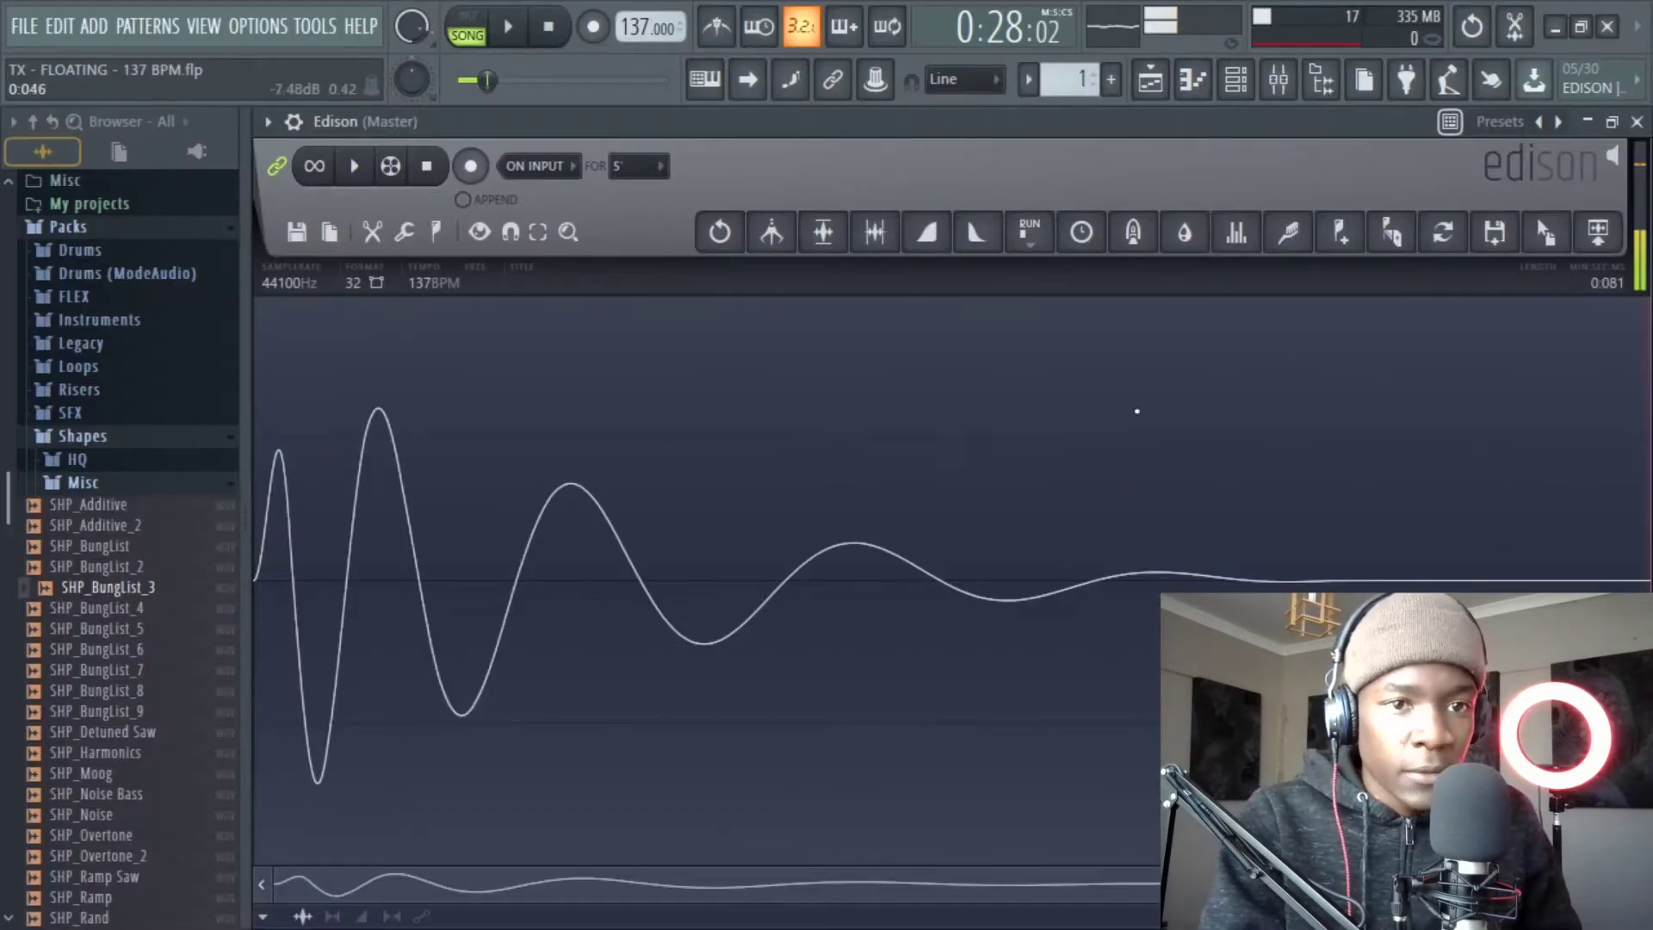
{"action": "left_click_drag", "start_coordinate": [1137, 411], "coordinate": [578, 568]}
{"action": "scroll", "coordinate": [1069, 80], "scroll_direction": "up", "scroll_amount": 1}
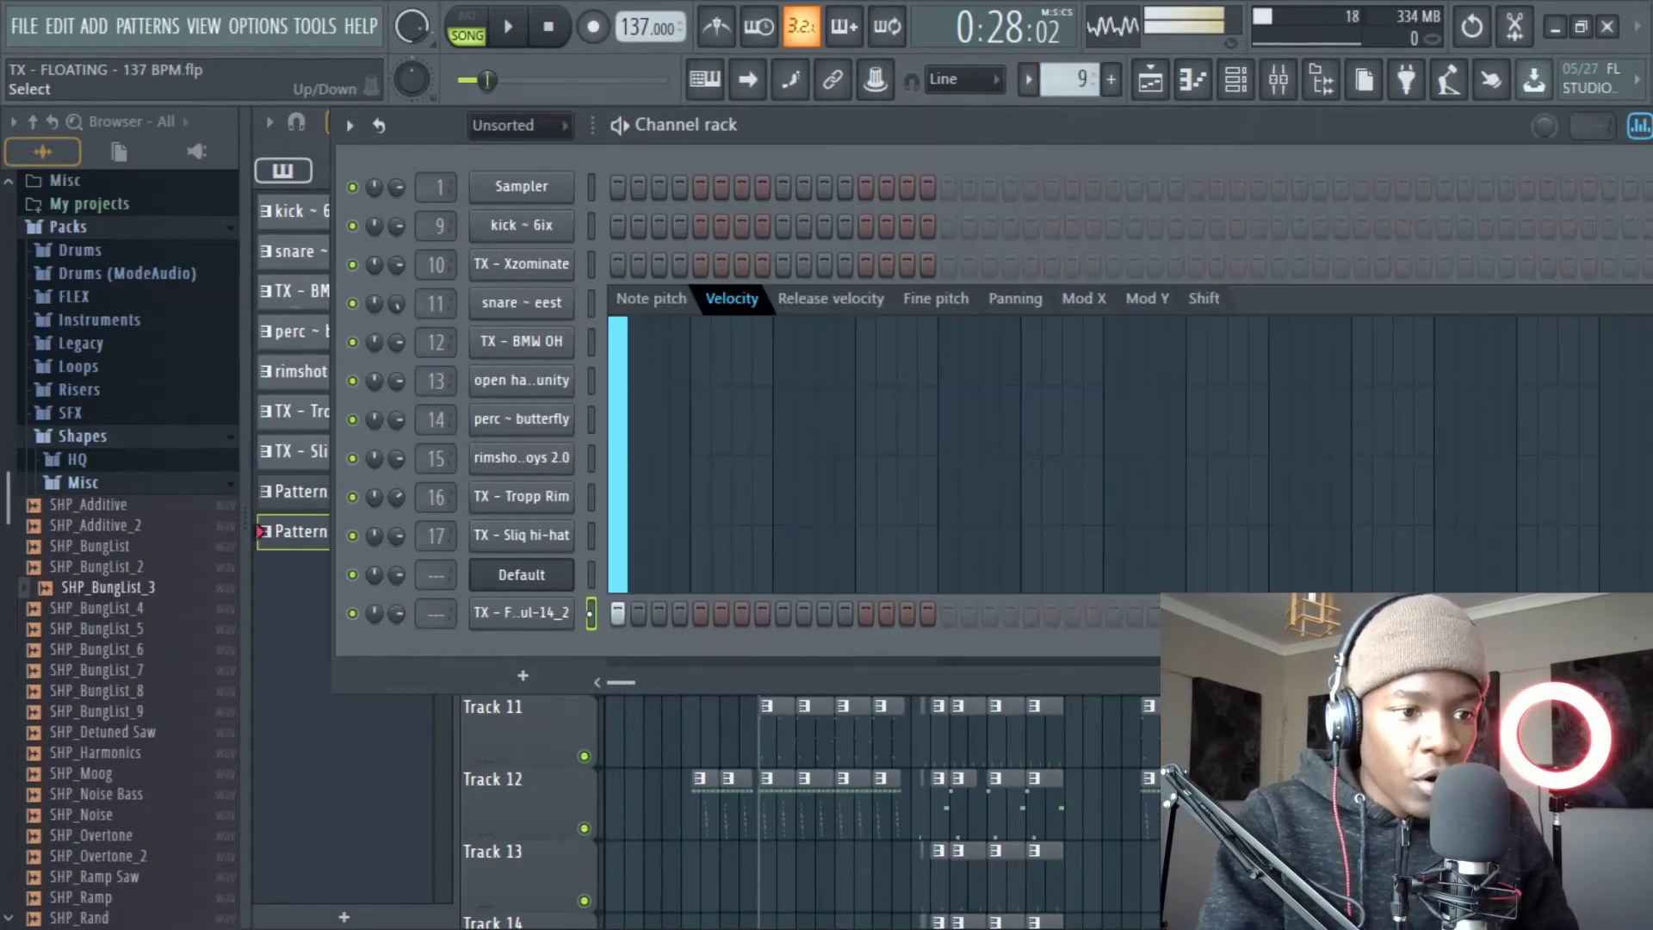
- Route the new kick sample to mixer track 6 and load Fruity Parametric EQ 2 in its first effect slot
{"action": "left_click", "coordinate": [592, 613]}
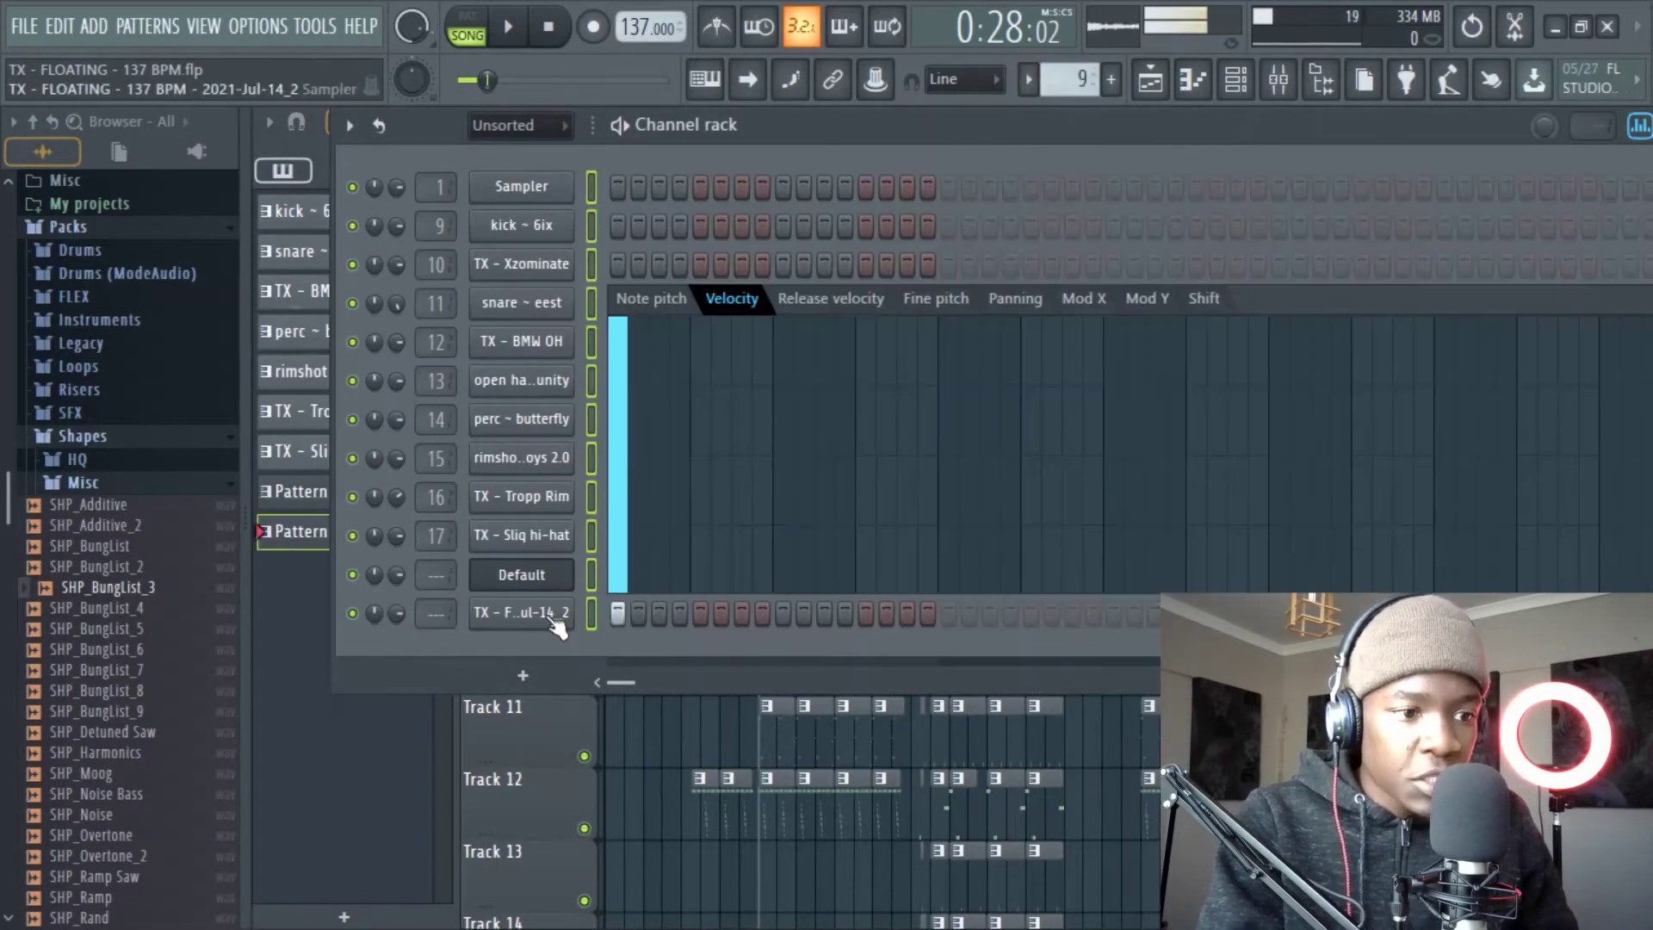
{"action": "key", "text": "ctrl+l"}
{"action": "left_click", "coordinate": [1440, 204]}
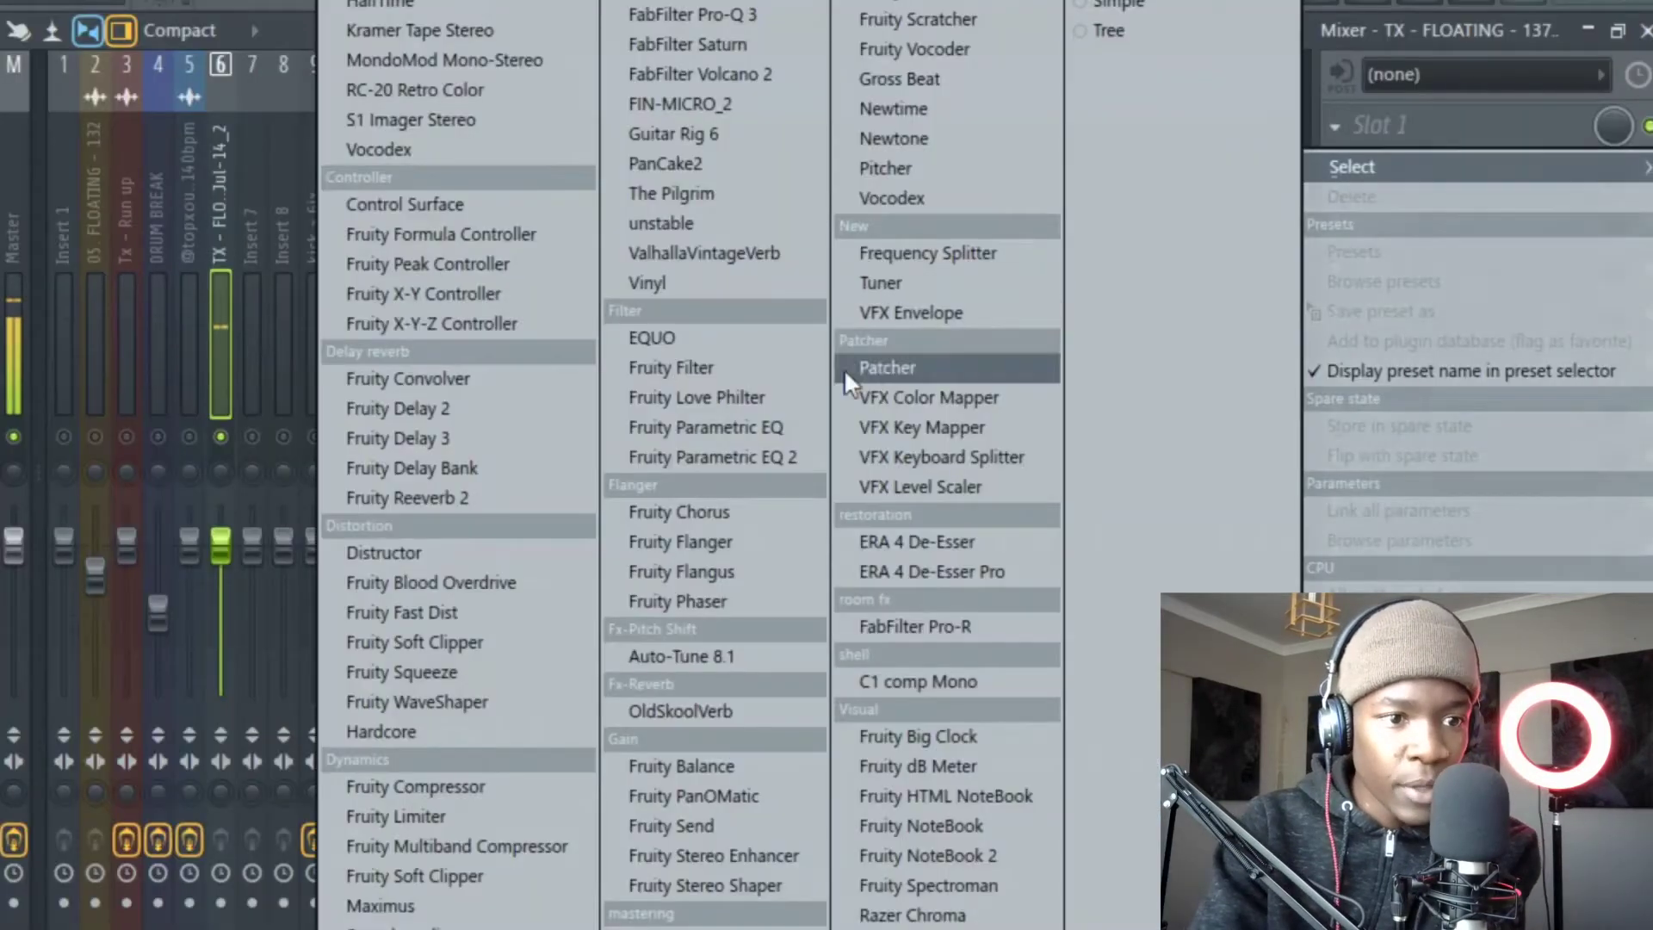
{"action": "left_click", "coordinate": [772, 458]}
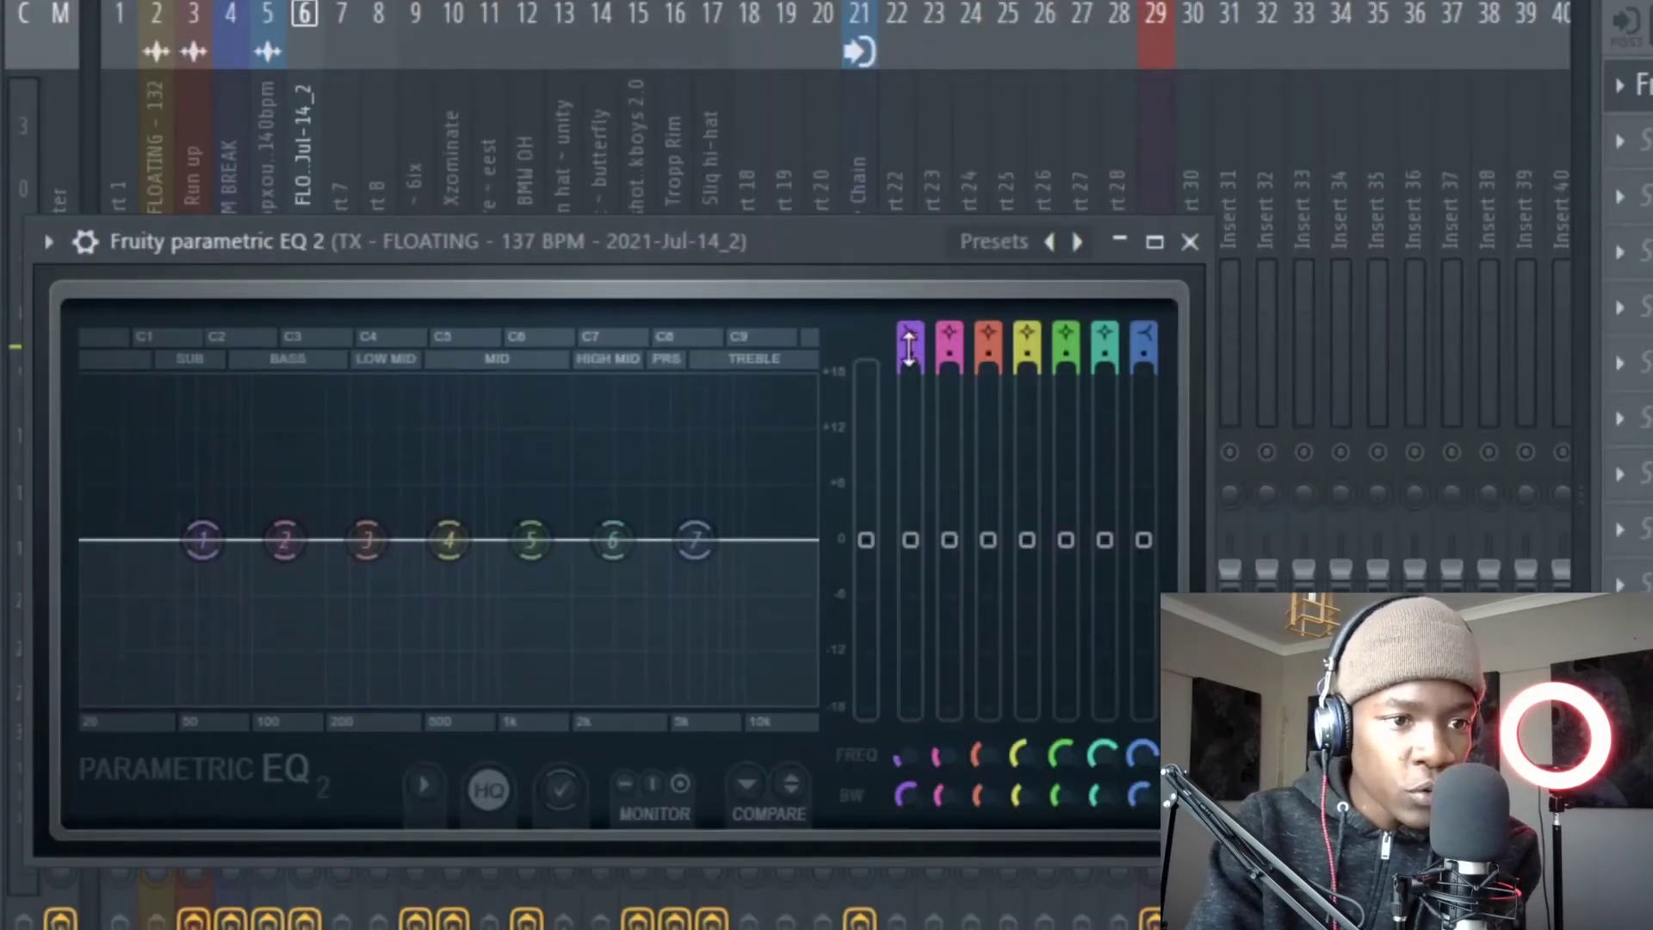
- Make EQ band 1 a high-pass cut just below 50 Hz and band 7 a low-pass cut lowered into the mids while auditioning the kick
{"action": "left_click_drag", "start_coordinate": [909, 347], "coordinate": [908, 332]}
{"action": "left_click_drag", "start_coordinate": [203, 540], "coordinate": [175, 540]}
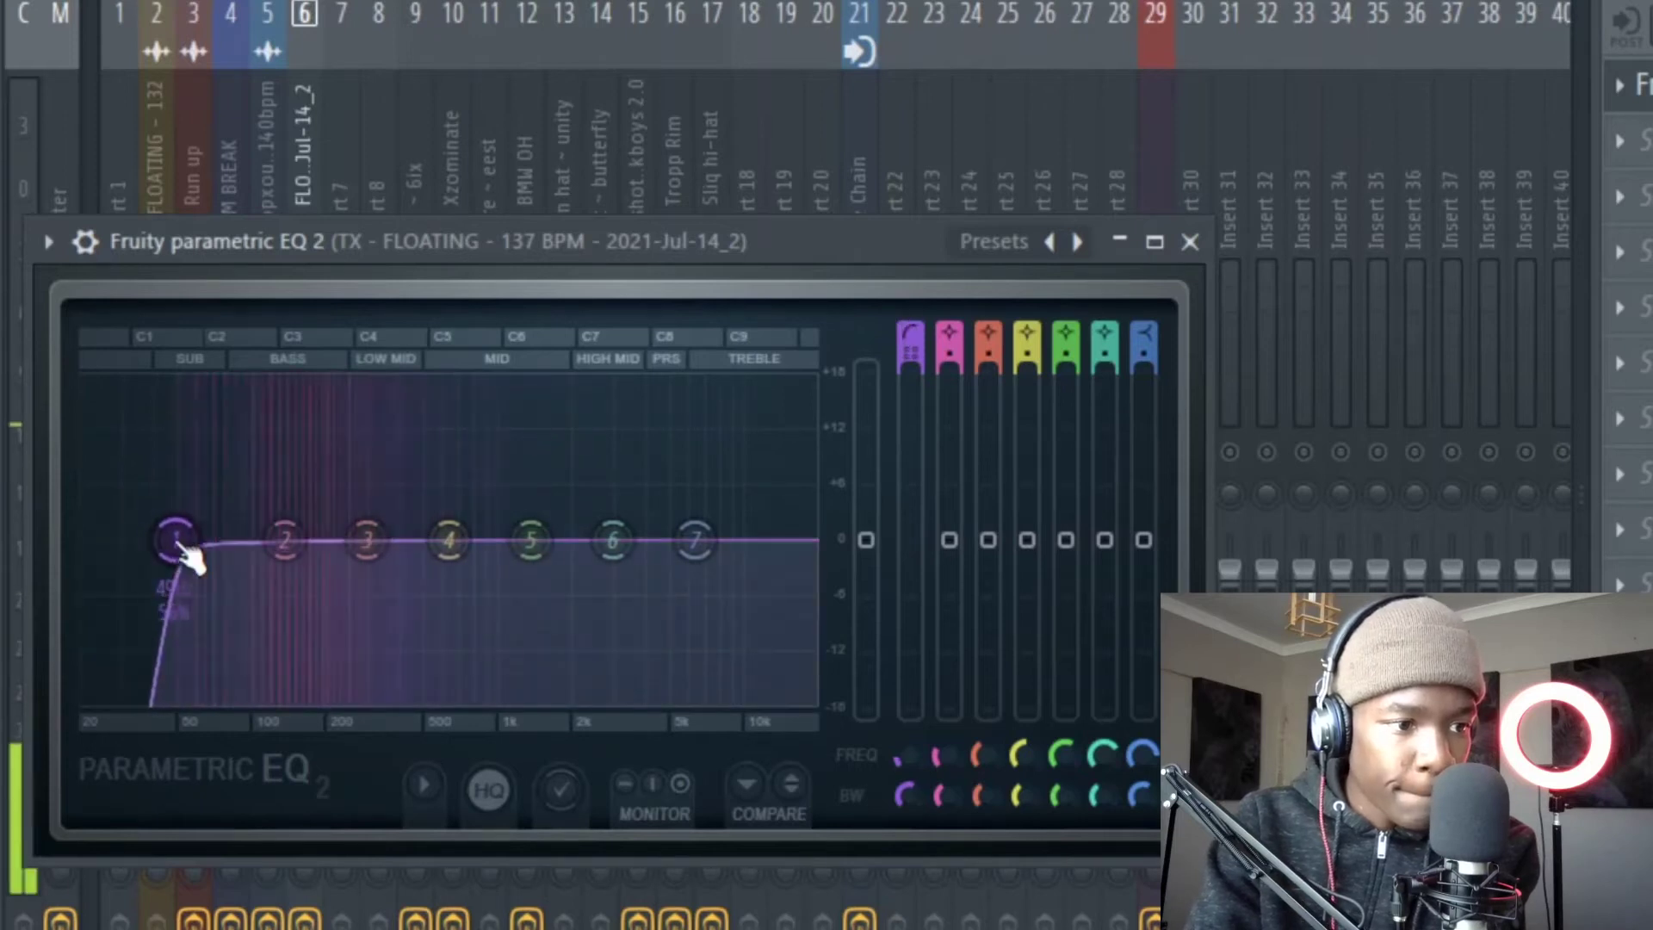
{"action": "key", "text": "space"}
{"action": "left_click_drag", "start_coordinate": [1143, 348], "coordinate": [1143, 335]}
{"action": "key", "text": "space"}
{"action": "left_click_drag", "start_coordinate": [695, 540], "coordinate": [496, 540]}
{"action": "scroll", "coordinate": [585, 535], "scroll_direction": "down", "scroll_amount": 3}
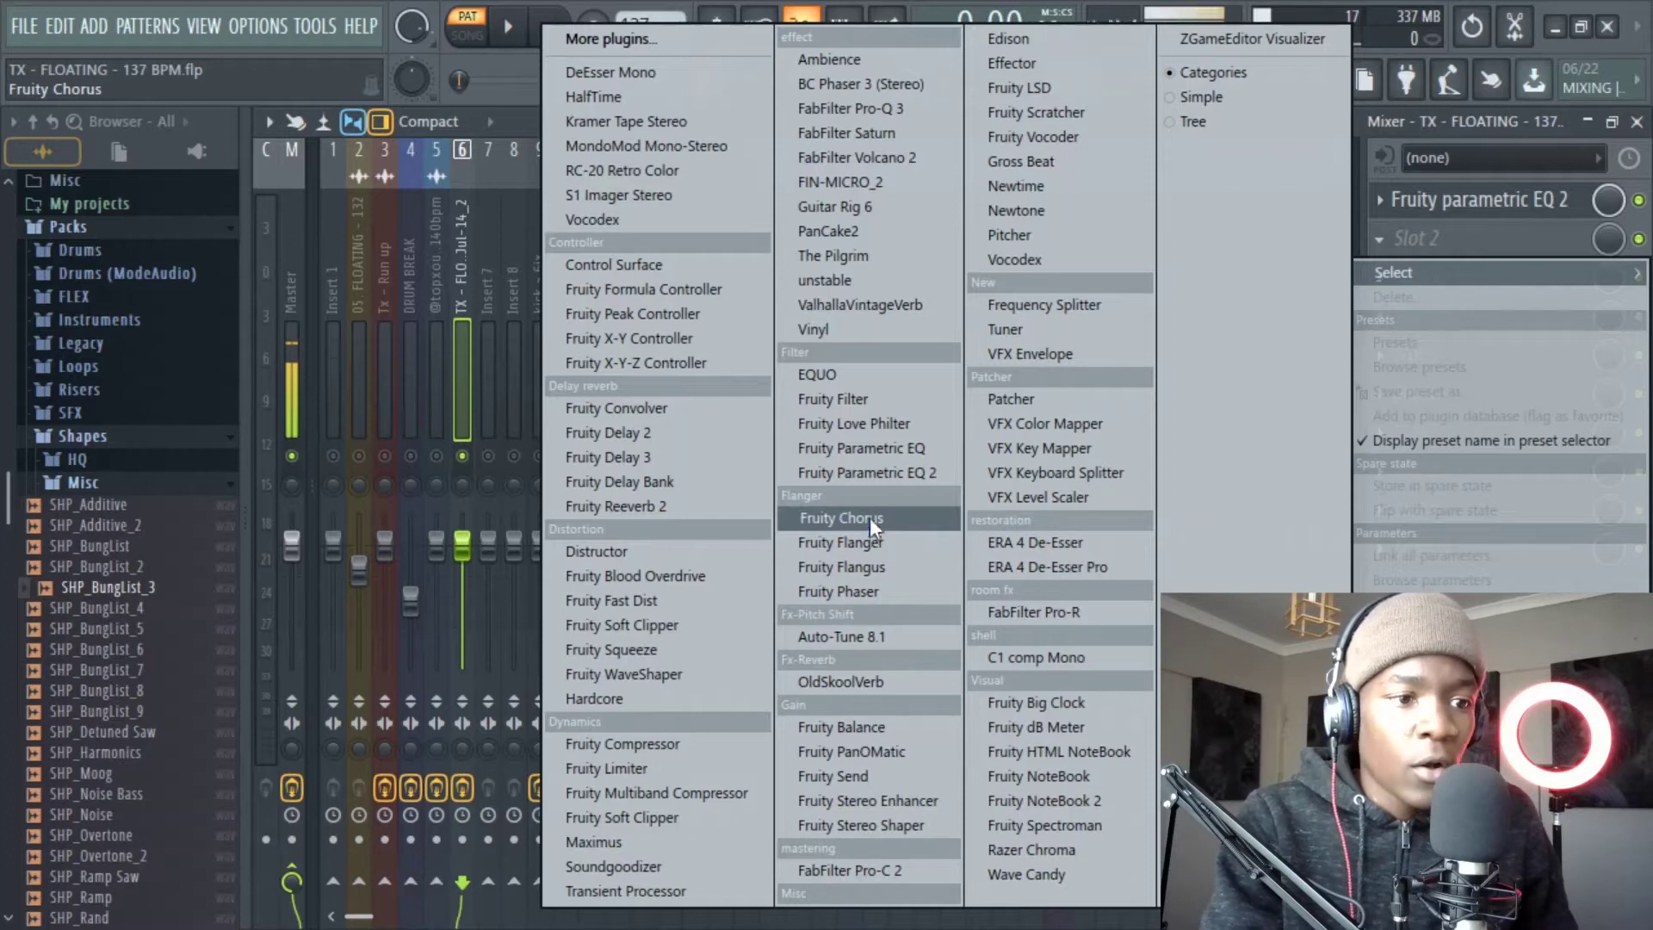
- Add Fruity Compressor in slot 2 with a -20.9 dB threshold and 133.1 ms attack, and raise its gain
{"action": "left_click", "coordinate": [657, 746]}
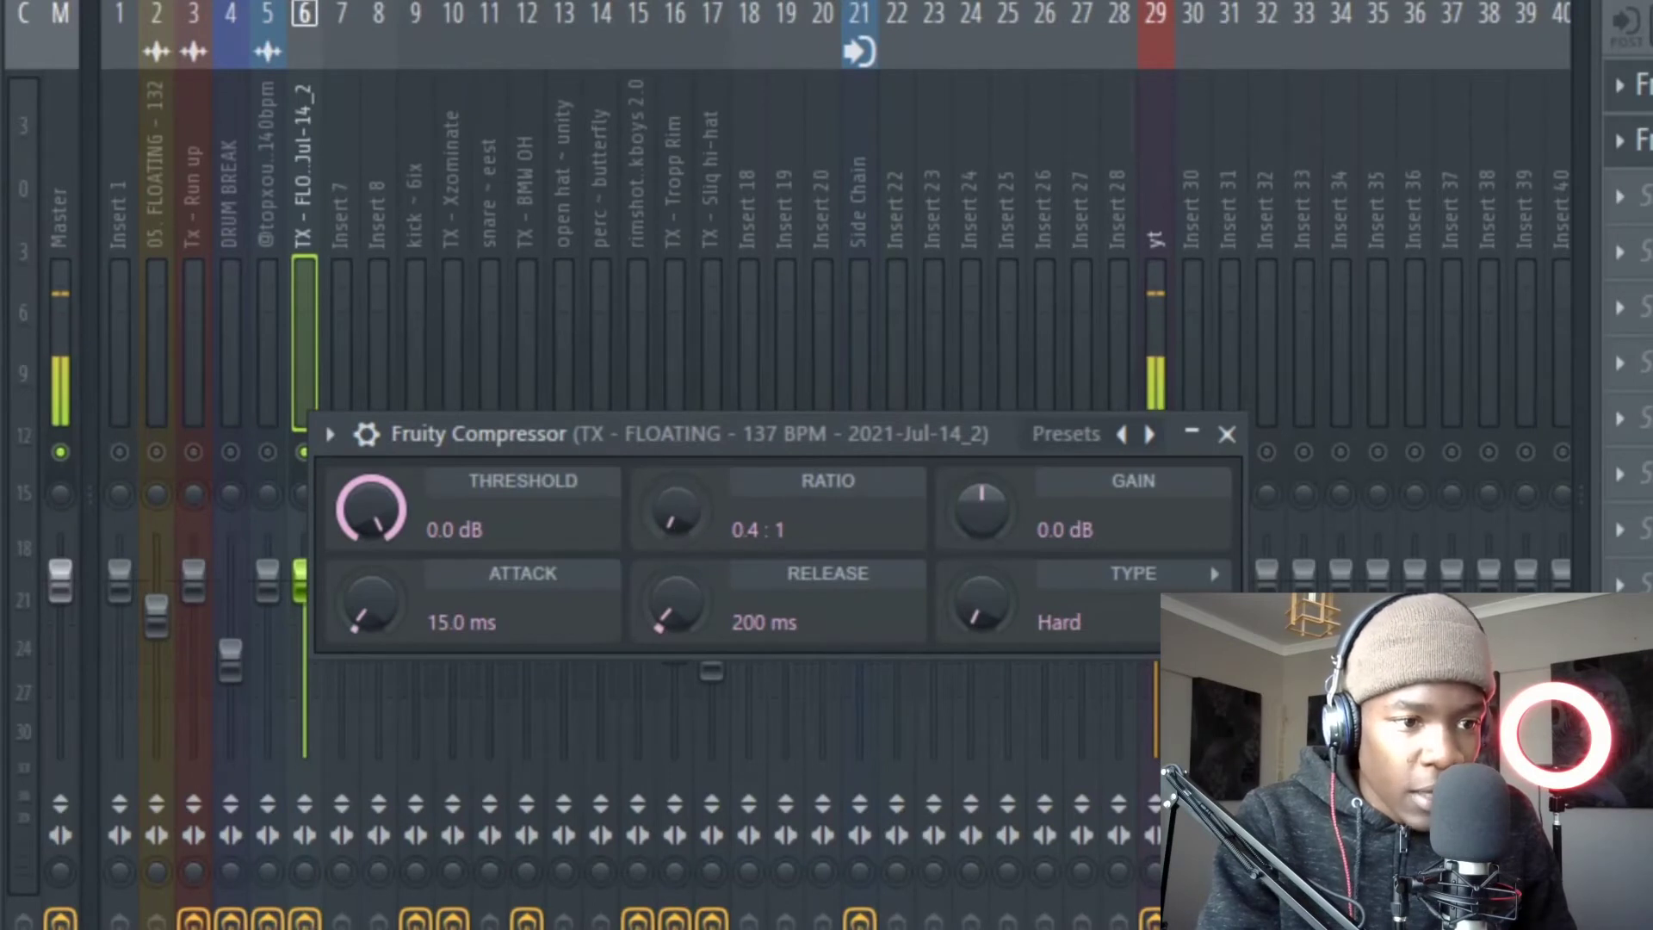
{"action": "left_click_drag", "start_coordinate": [370, 510], "coordinate": [369, 559]}
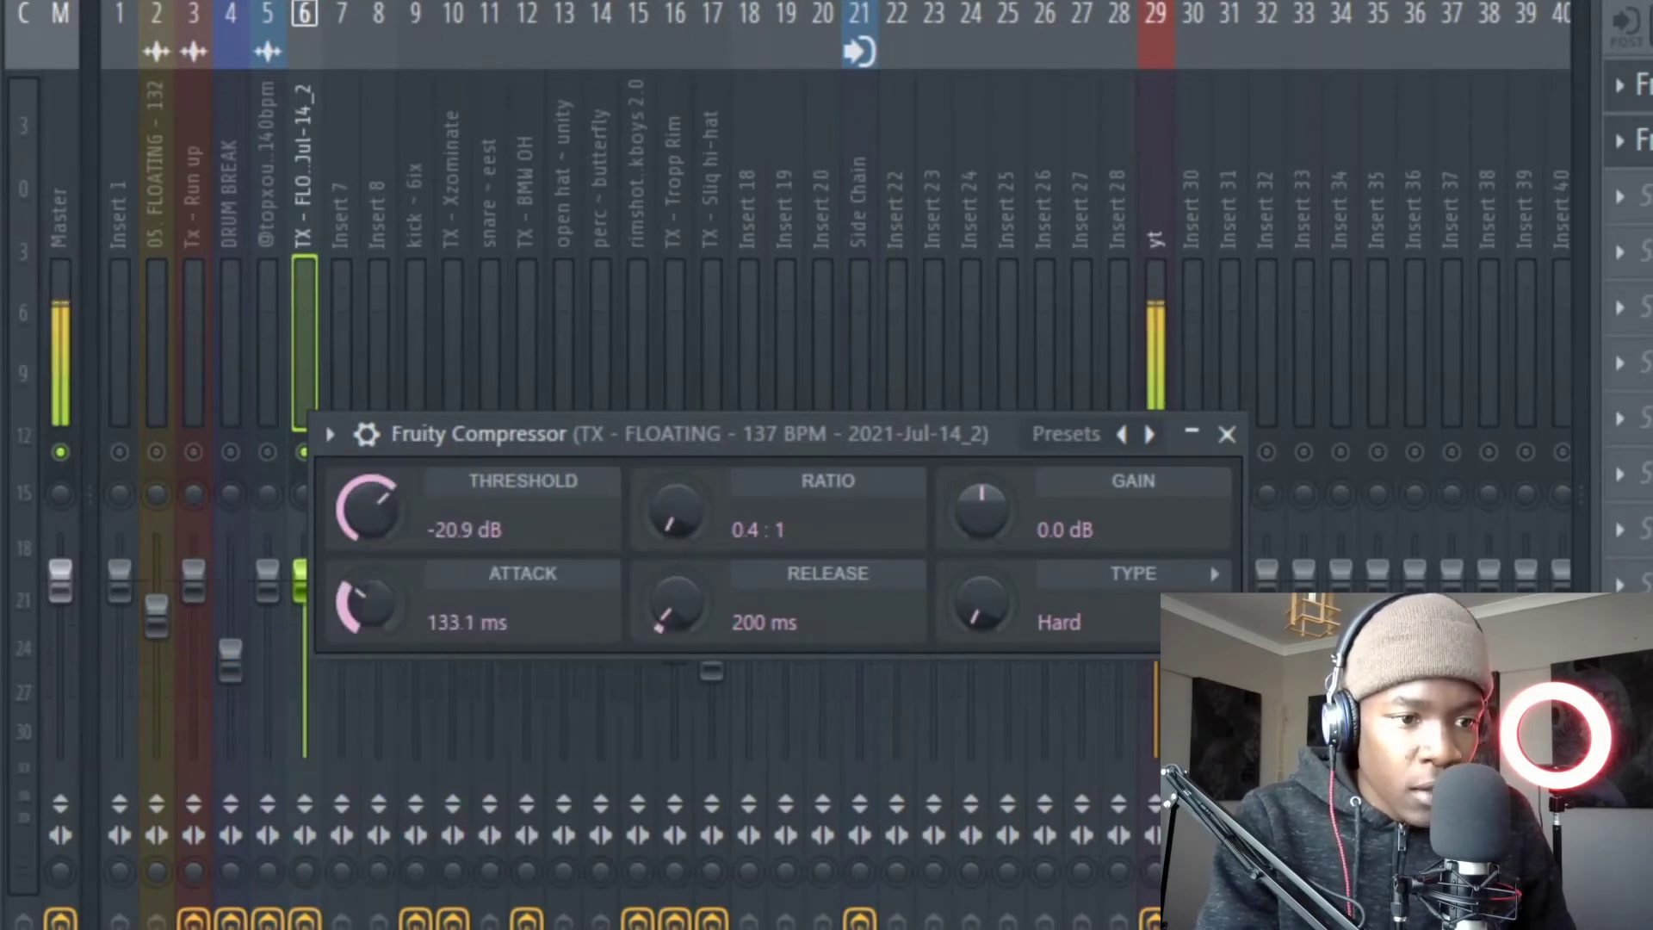
{"action": "left_click_drag", "start_coordinate": [981, 508], "coordinate": [981, 469]}
- Select the last kick hit in the Edison recording, from 2:648 to 3:493, and add it to the channel rack as a new sample
{"action": "scroll", "coordinate": [989, 616], "scroll_direction": "up", "scroll_amount": 3}
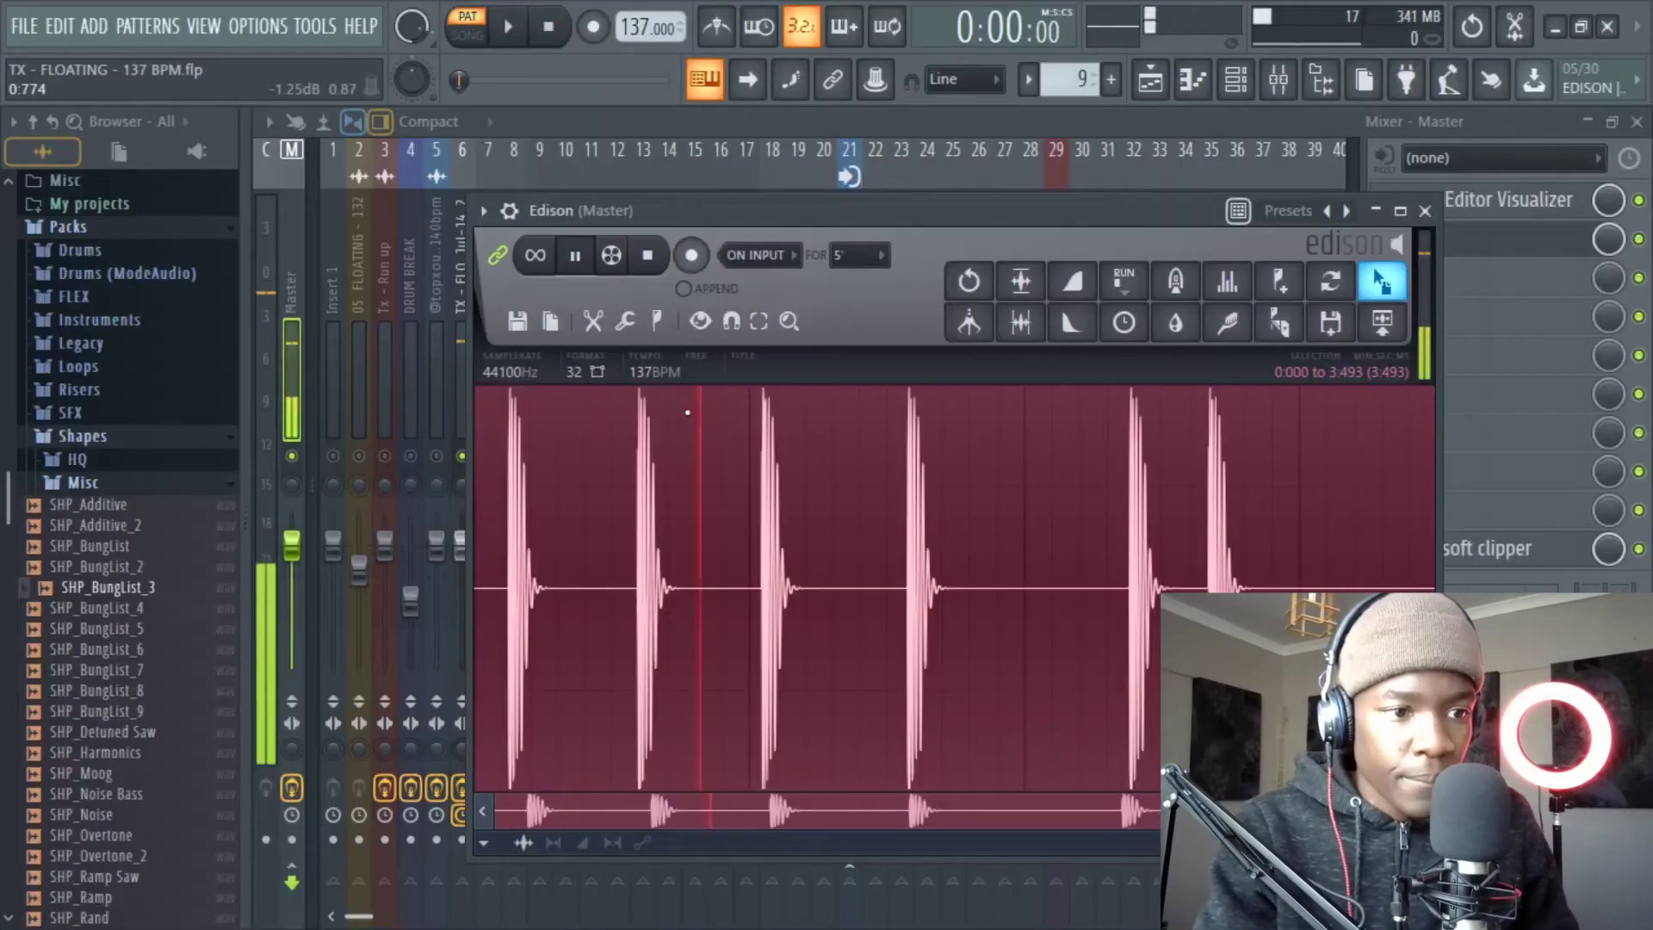
{"action": "left_click_drag", "start_coordinate": [1209, 460], "coordinate": [1431, 461]}
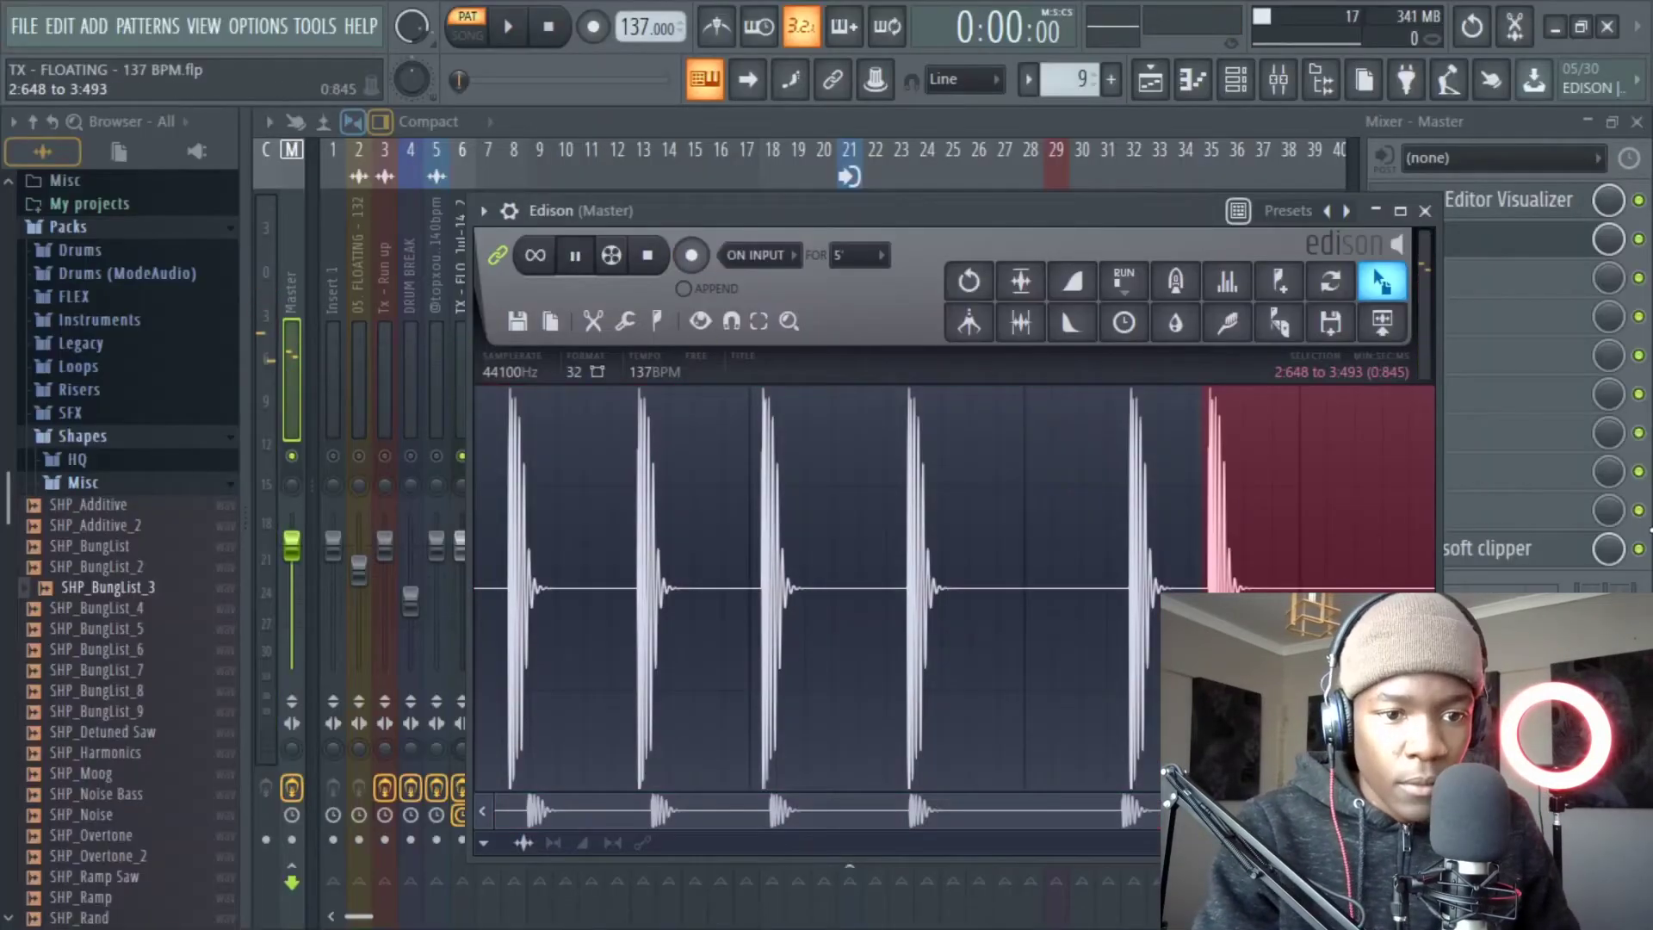
{"action": "left_click", "coordinate": [1424, 210]}
{"action": "left_click", "coordinate": [1506, 250]}
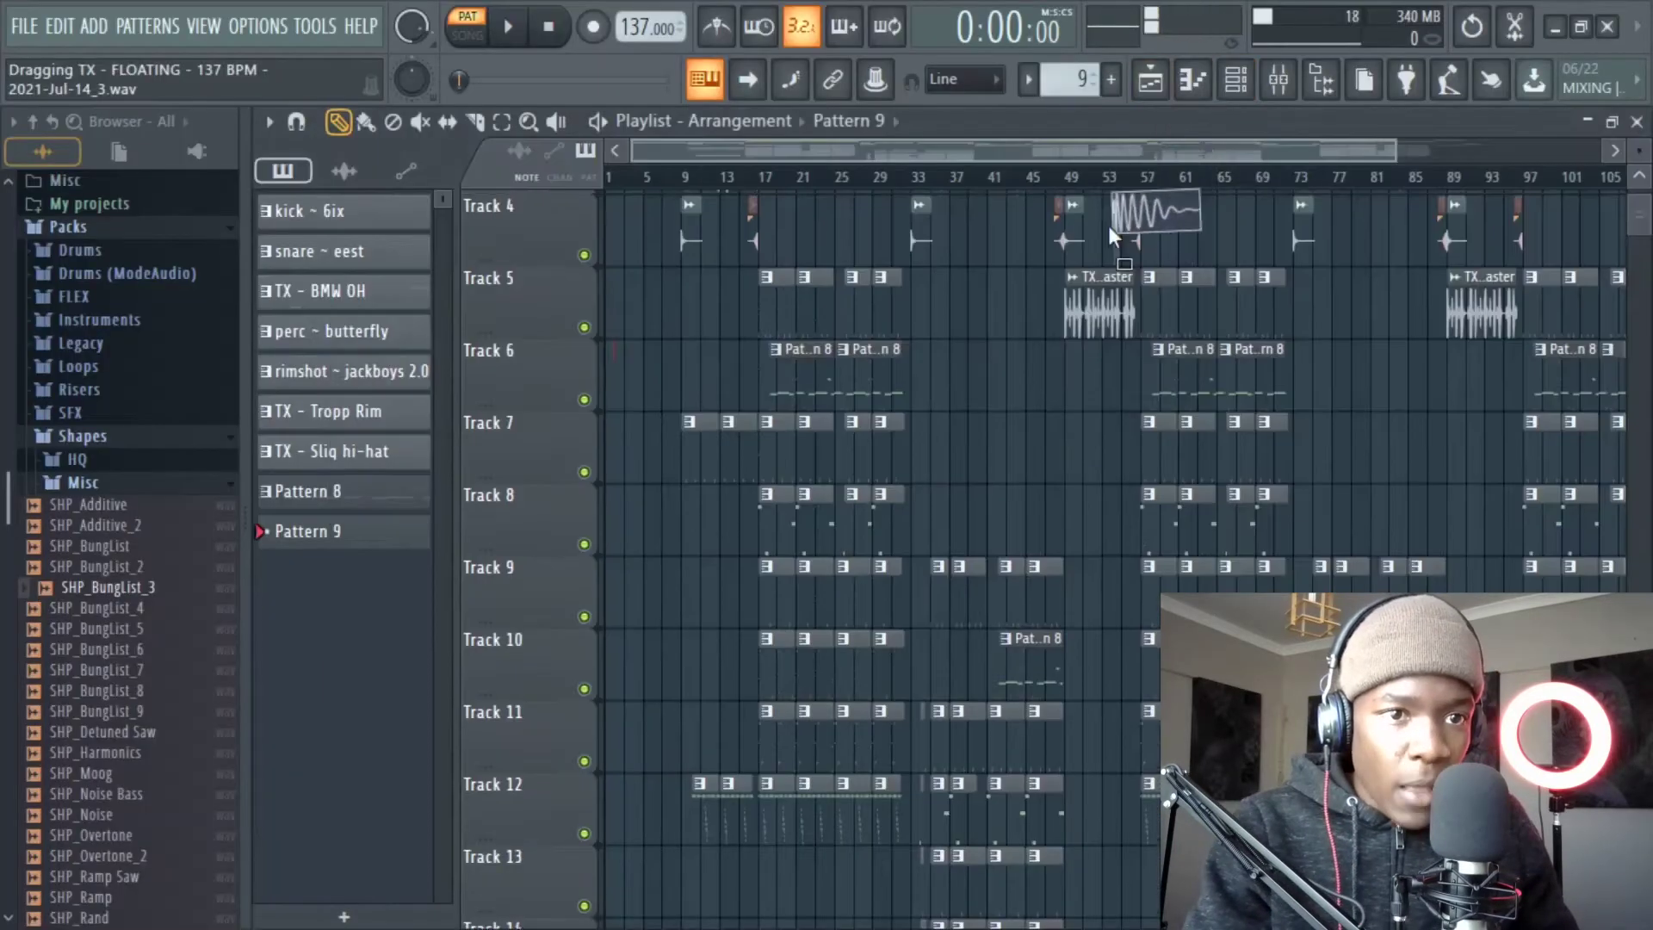
{"action": "left_click", "coordinate": [1278, 80]}
{"action": "left_click", "coordinate": [1236, 80]}
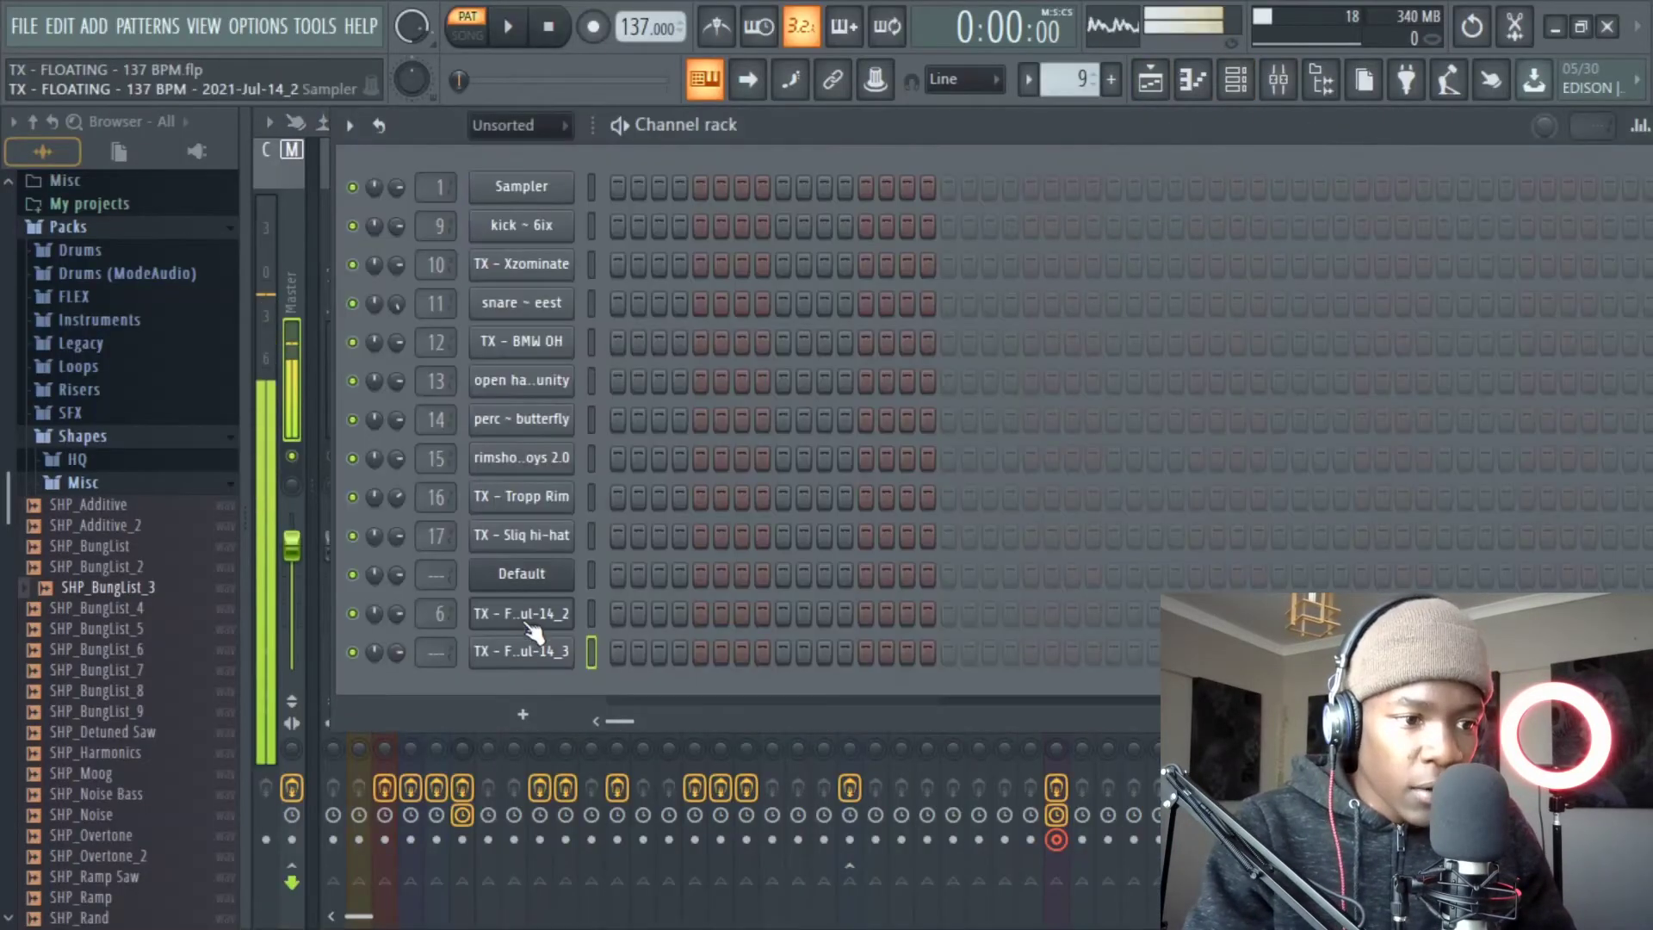
- Route the second kick sample to mixer track 7 and raise the Boost in its precomputed effects
{"action": "left_click", "coordinate": [563, 652]}
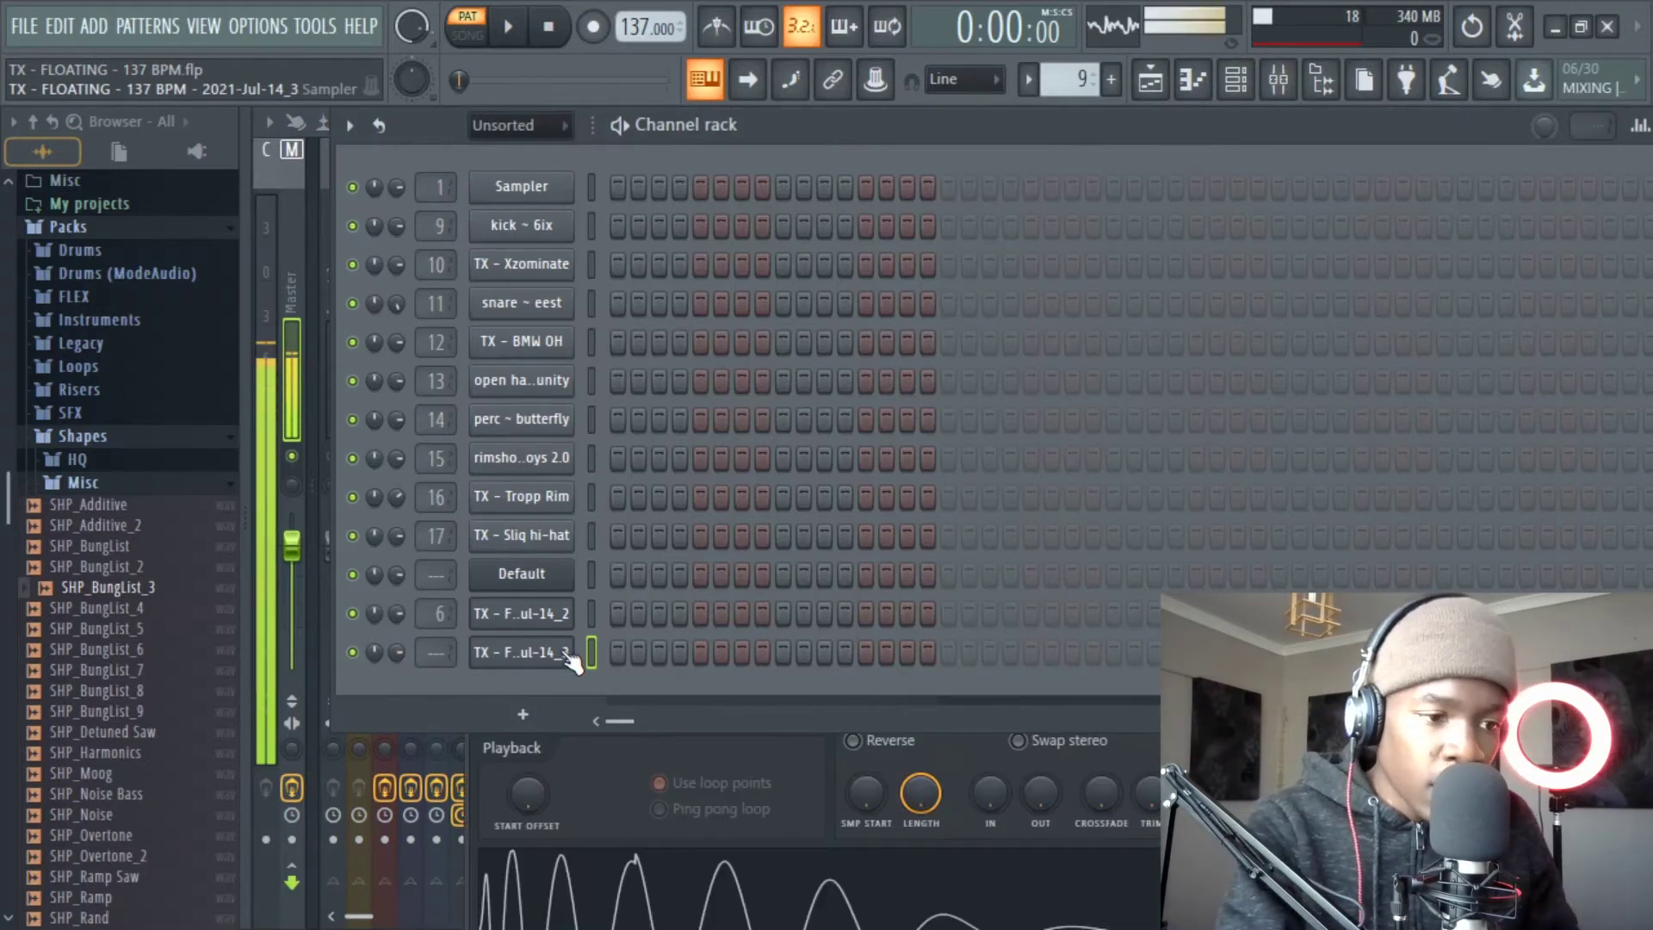
{"action": "key", "text": "ctrl+l"}
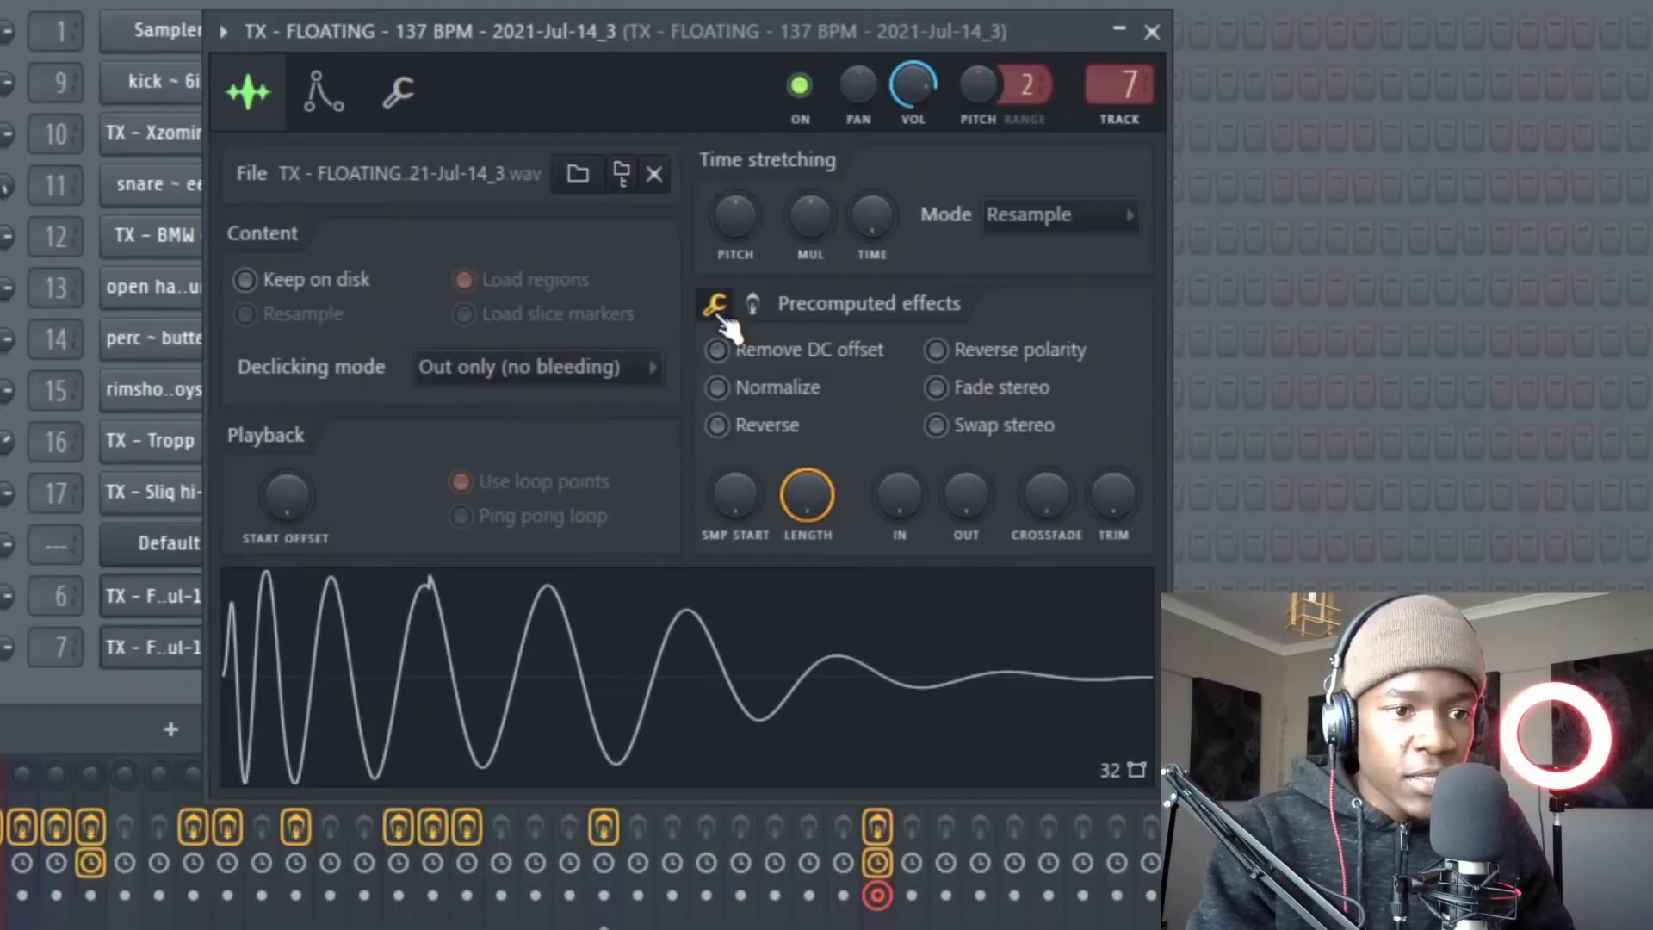
{"action": "left_click", "coordinate": [749, 308]}
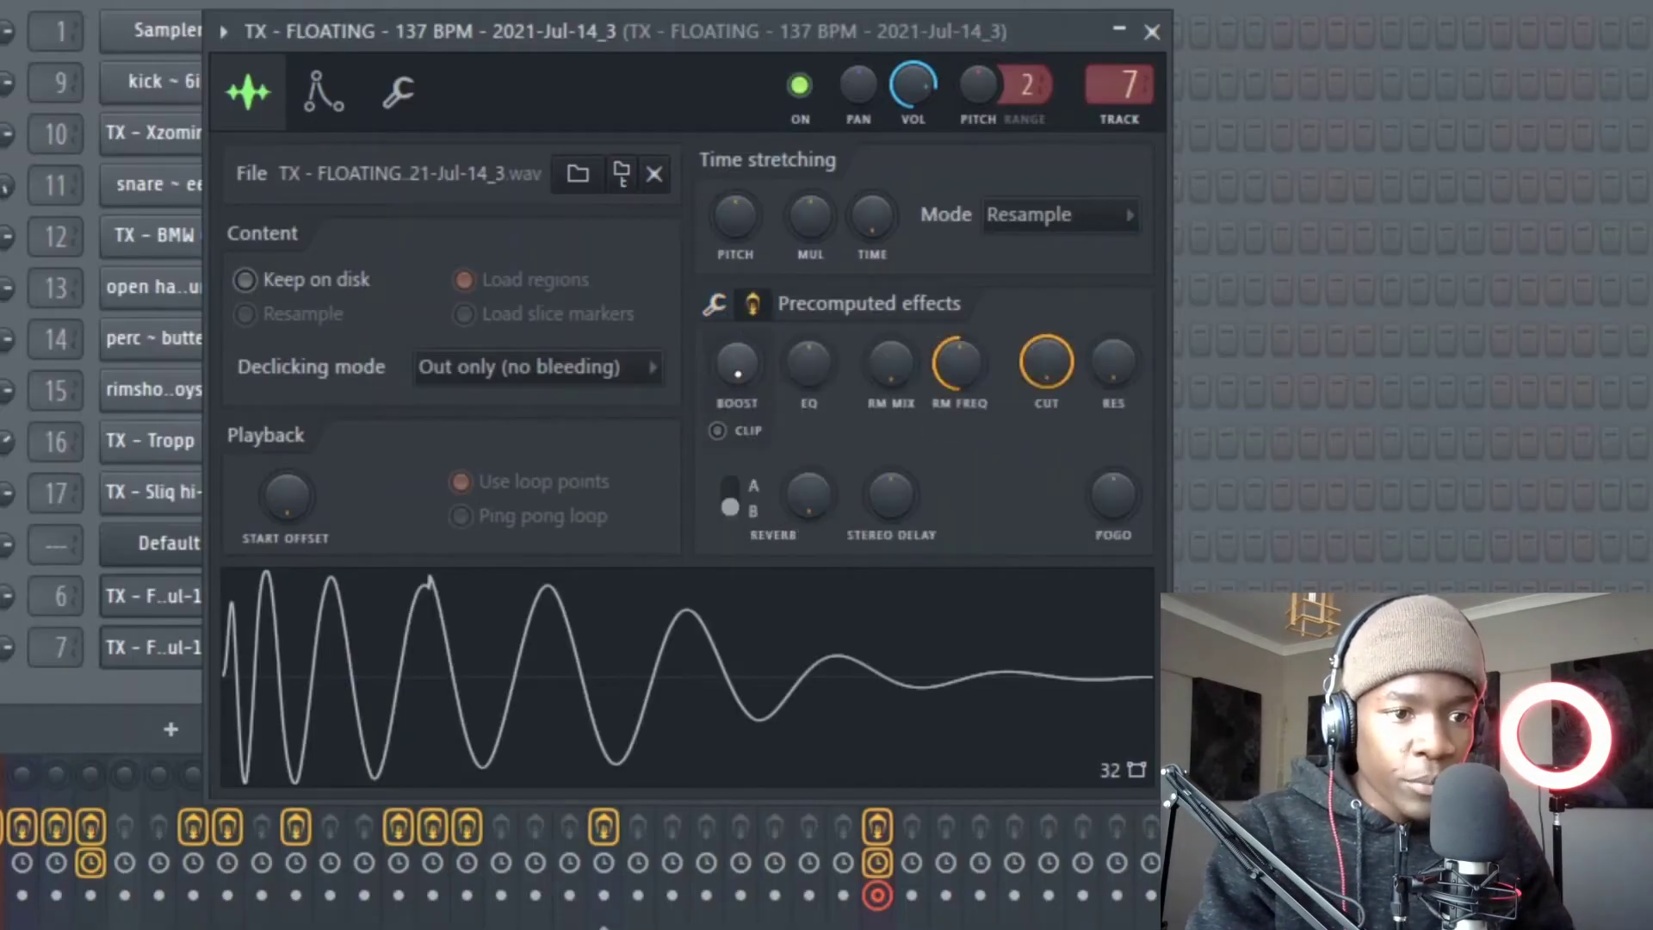
{"action": "left_click_drag", "start_coordinate": [736, 362], "coordinate": [737, 310]}
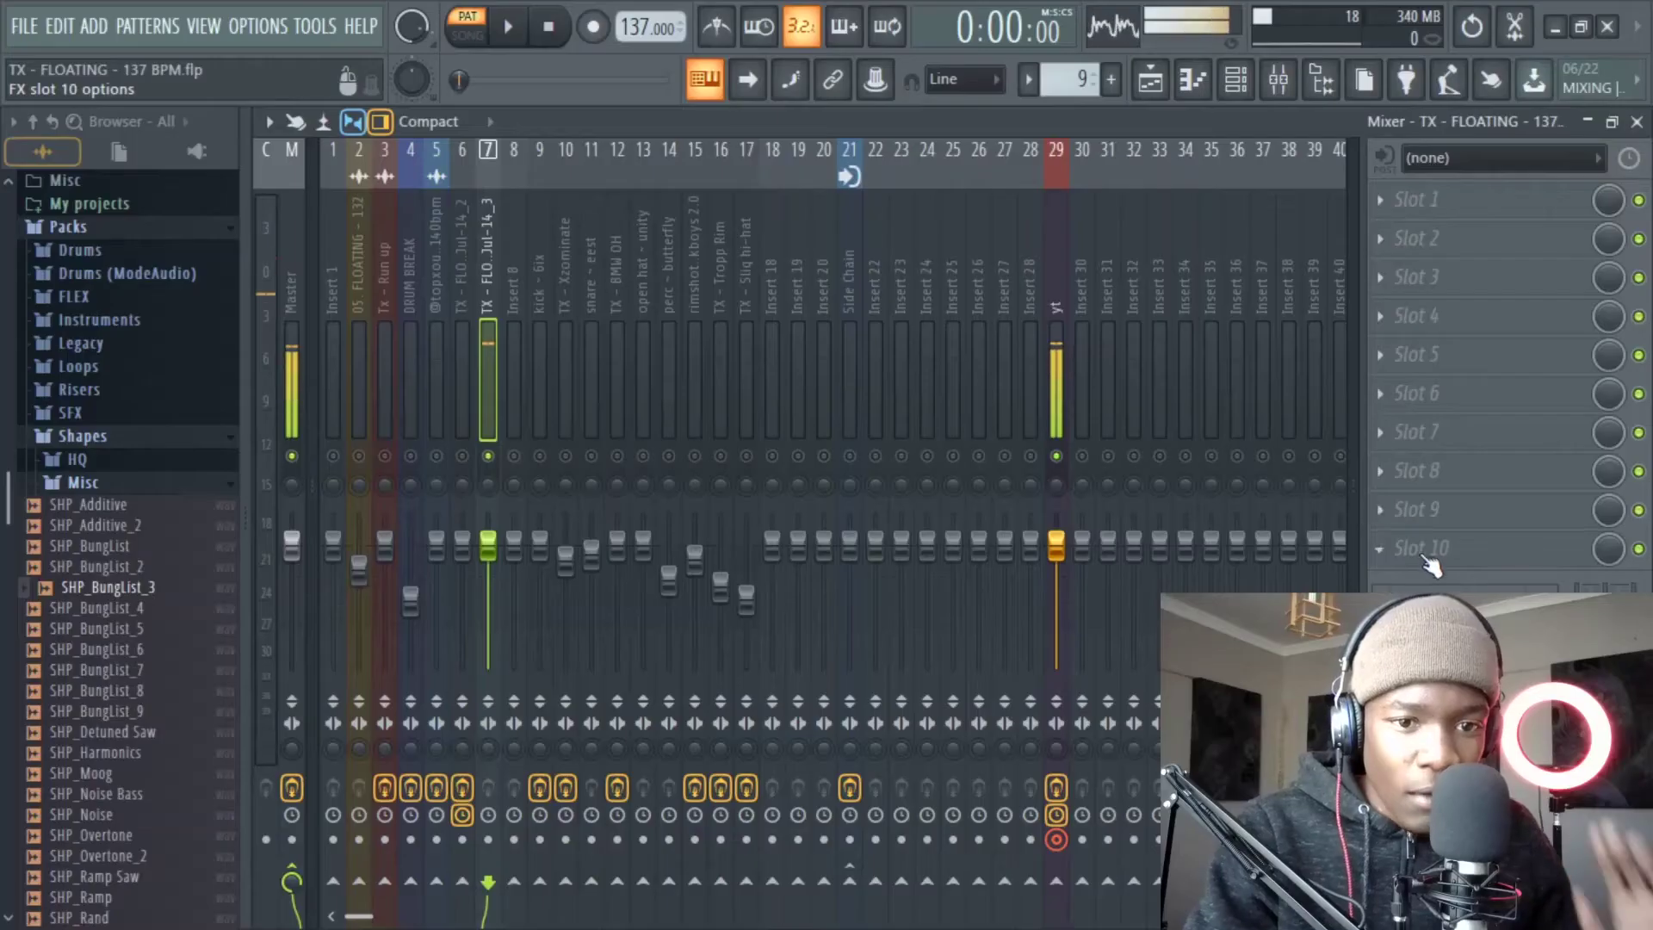
- Load Fruity Soft Clipper in slot 10 of mixer track 7
{"action": "left_click", "coordinate": [1416, 315]}
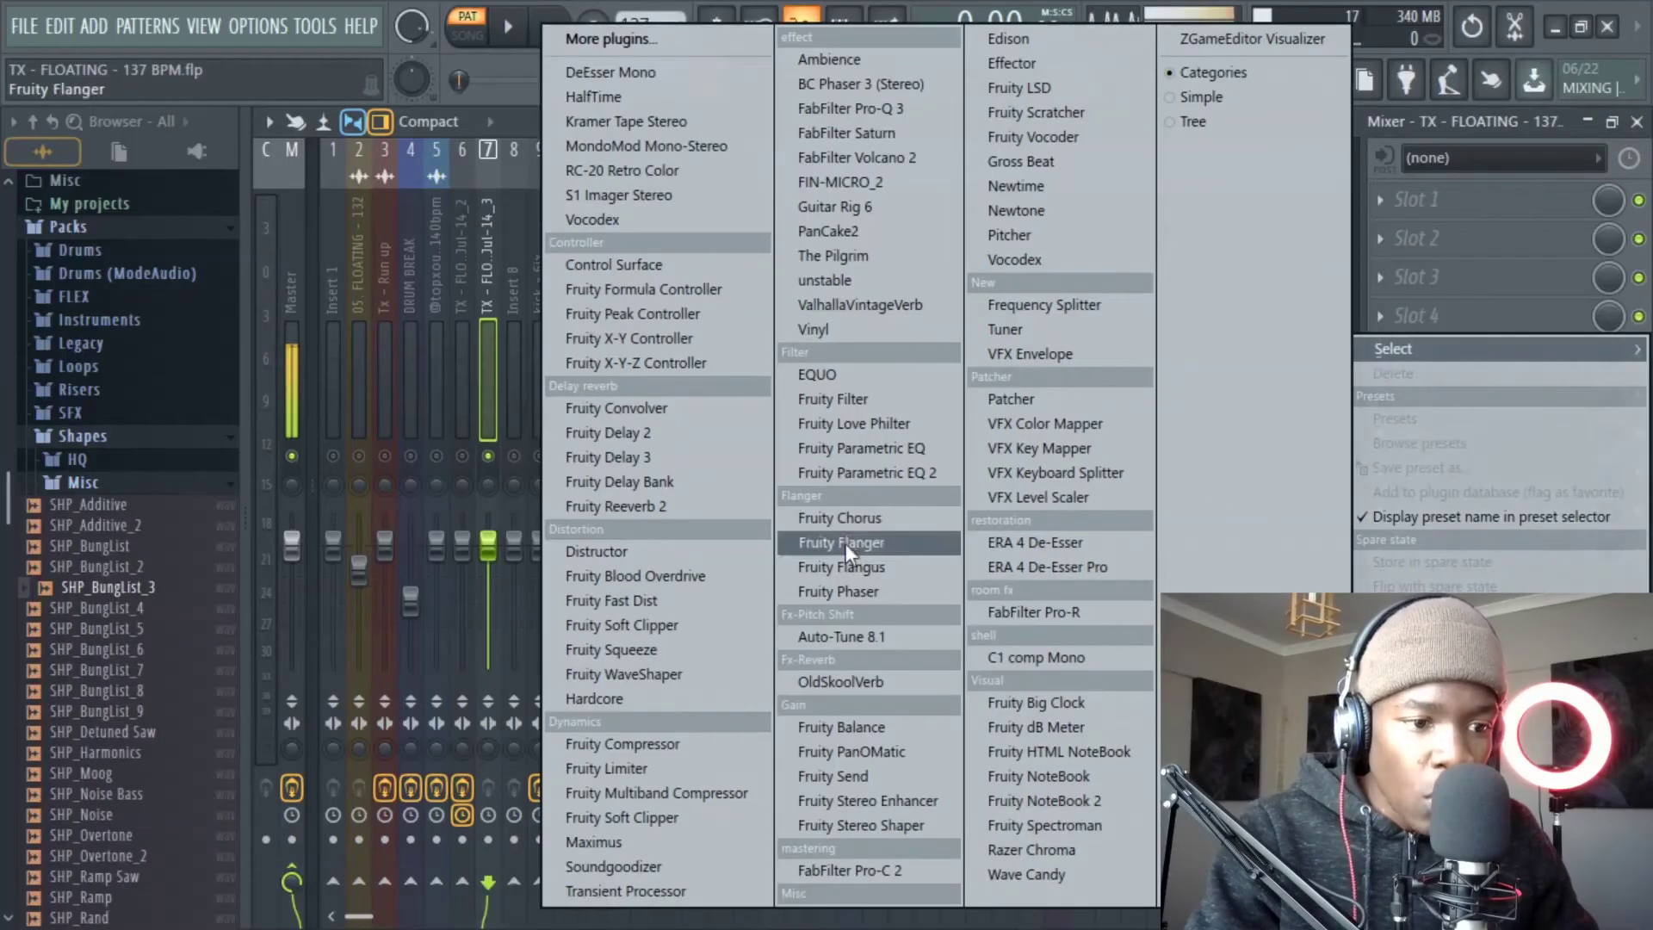
{"action": "left_click", "coordinate": [669, 820]}
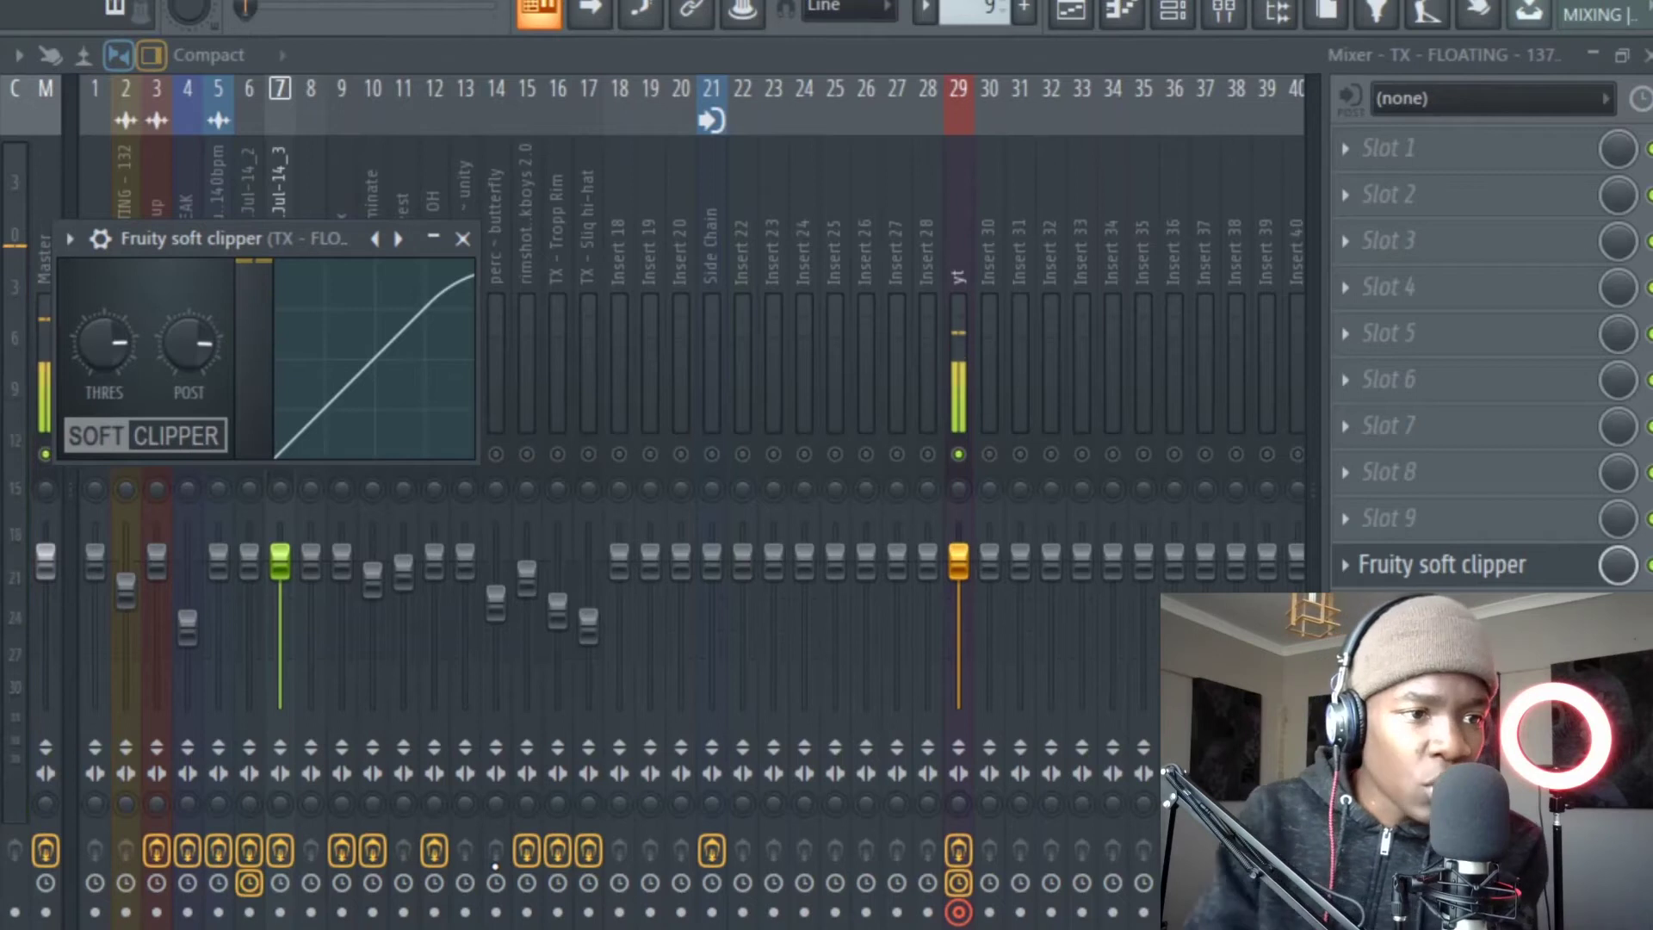
- Review the Boost setting in the second kick sample's precomputed effects and close its channel settings
{"action": "left_click", "coordinate": [1248, 11]}
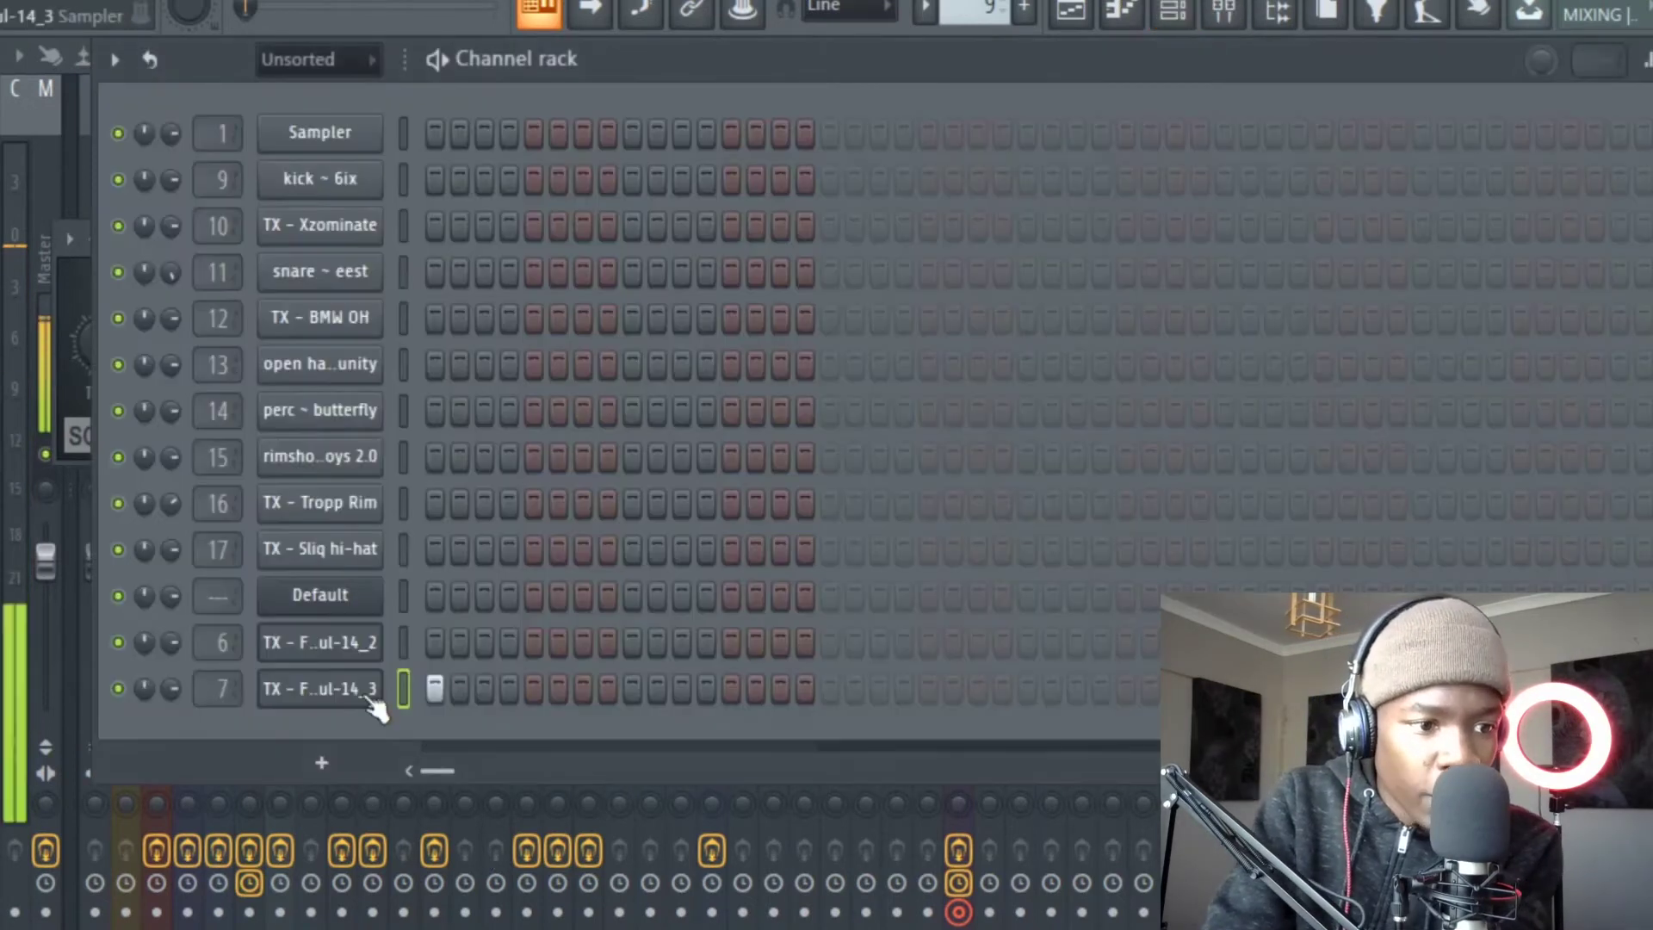
{"action": "left_click", "coordinate": [310, 688]}
{"action": "left_click", "coordinate": [846, 379]}
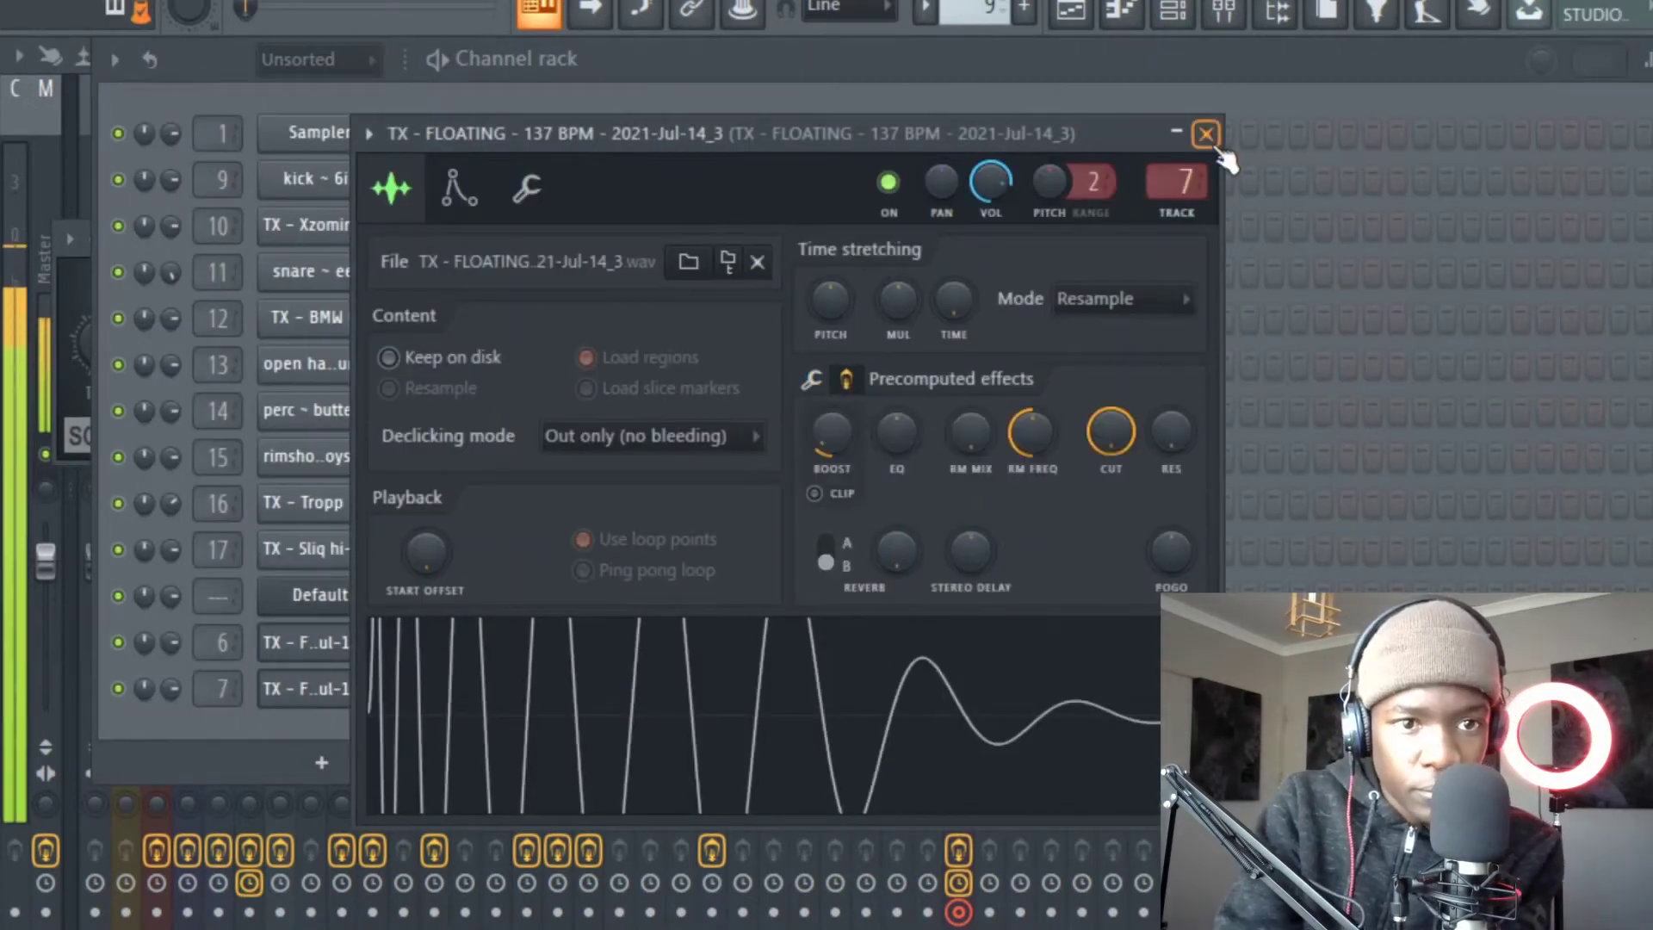
{"action": "left_click", "coordinate": [1205, 133]}
- Load Fruity Fast Dist in slot 1 of mixer track 7, set Post to maximum, lower Mix and Threshold, and raise Pre
{"action": "left_click_drag", "start_coordinate": [1202, 48], "coordinate": [740, 48]}
{"action": "left_click", "coordinate": [1387, 148]}
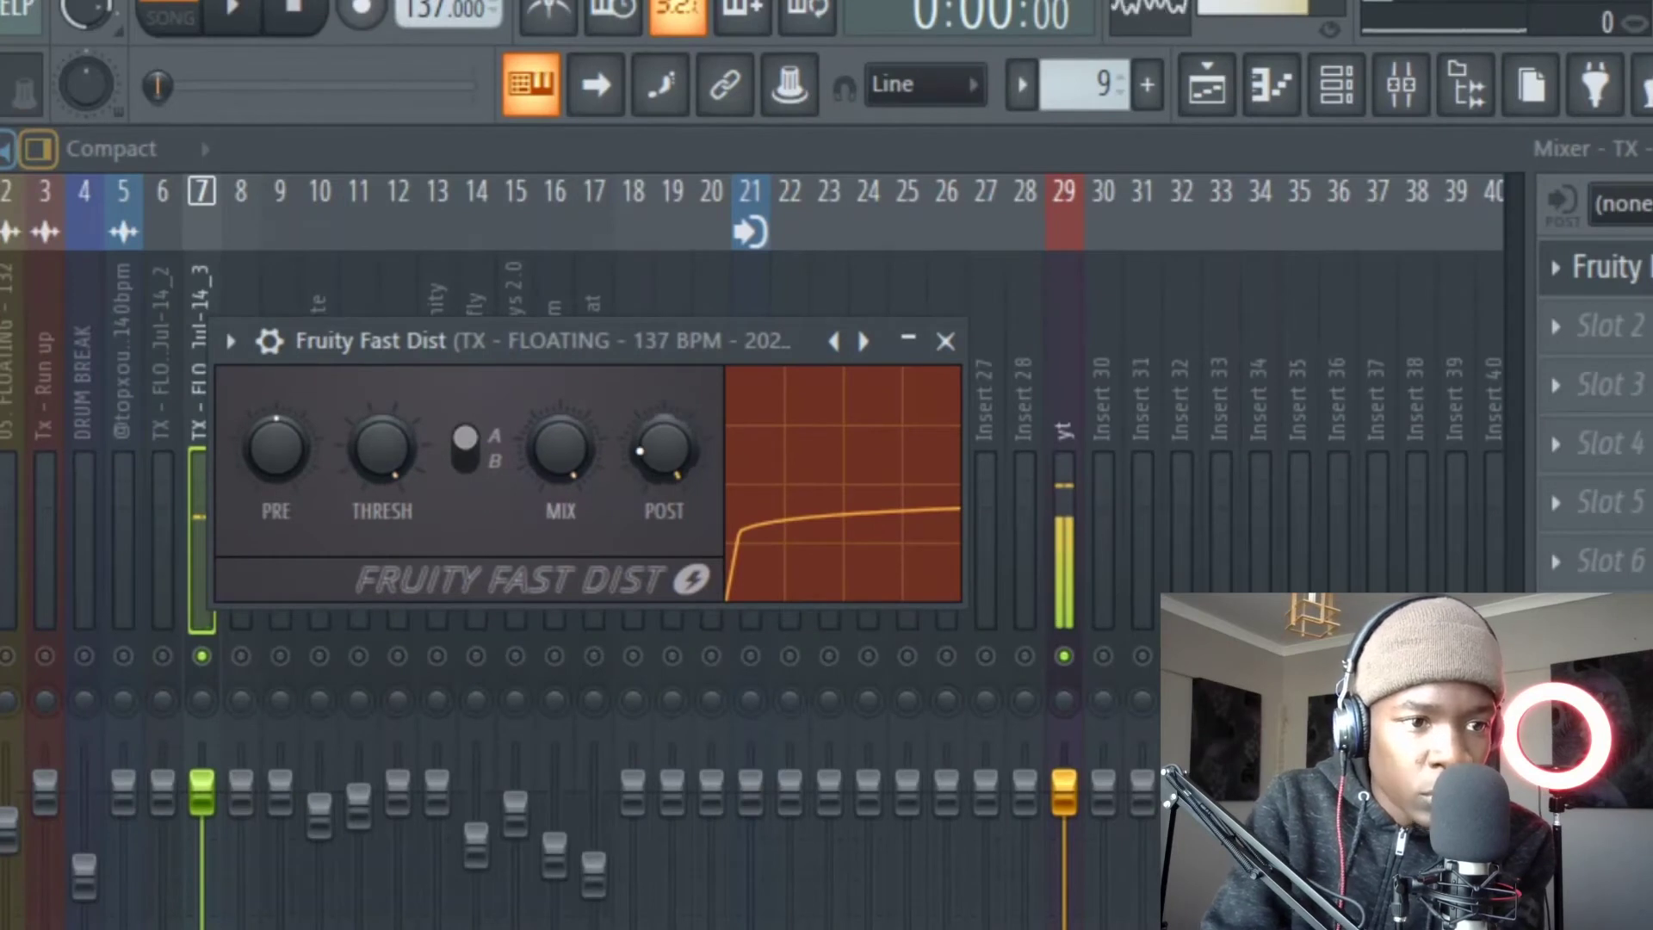
{"action": "mouse_move", "coordinate": [667, 467]}
{"action": "left_mouse_down"}
{"action": "mouse_move", "coordinate": [667, 487]}
{"action": "mouse_move", "coordinate": [667, 466]}
{"action": "left_mouse_up"}
{"action": "left_click_drag", "start_coordinate": [560, 447], "coordinate": [560, 491]}
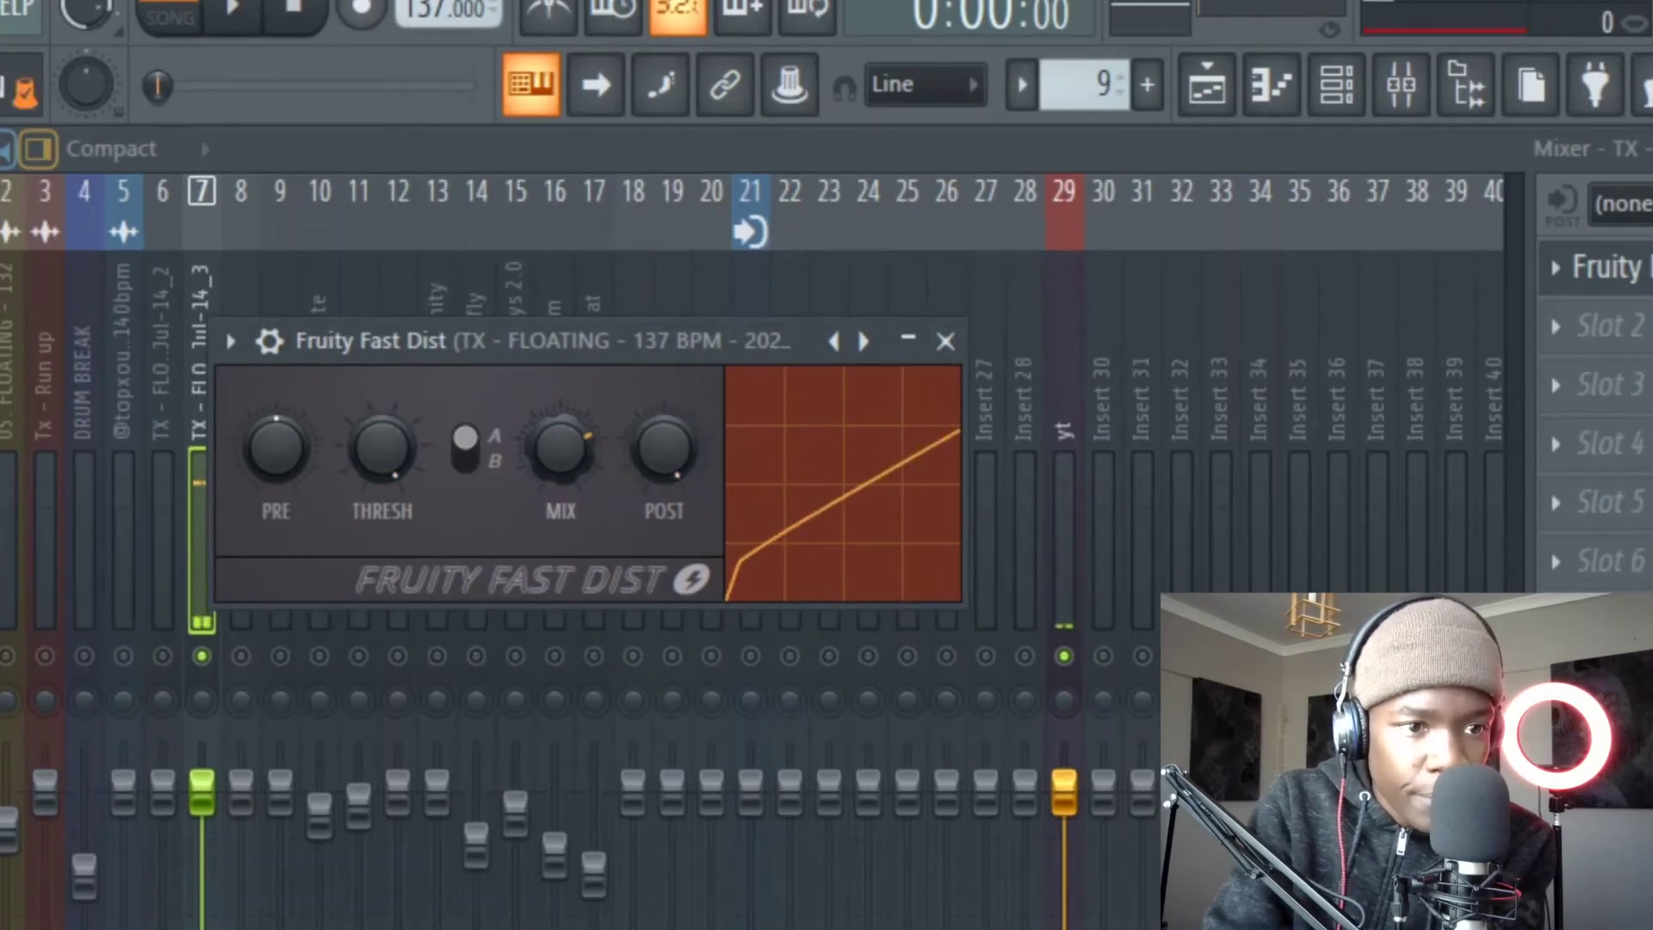
{"action": "left_click_drag", "start_coordinate": [382, 448], "coordinate": [382, 499]}
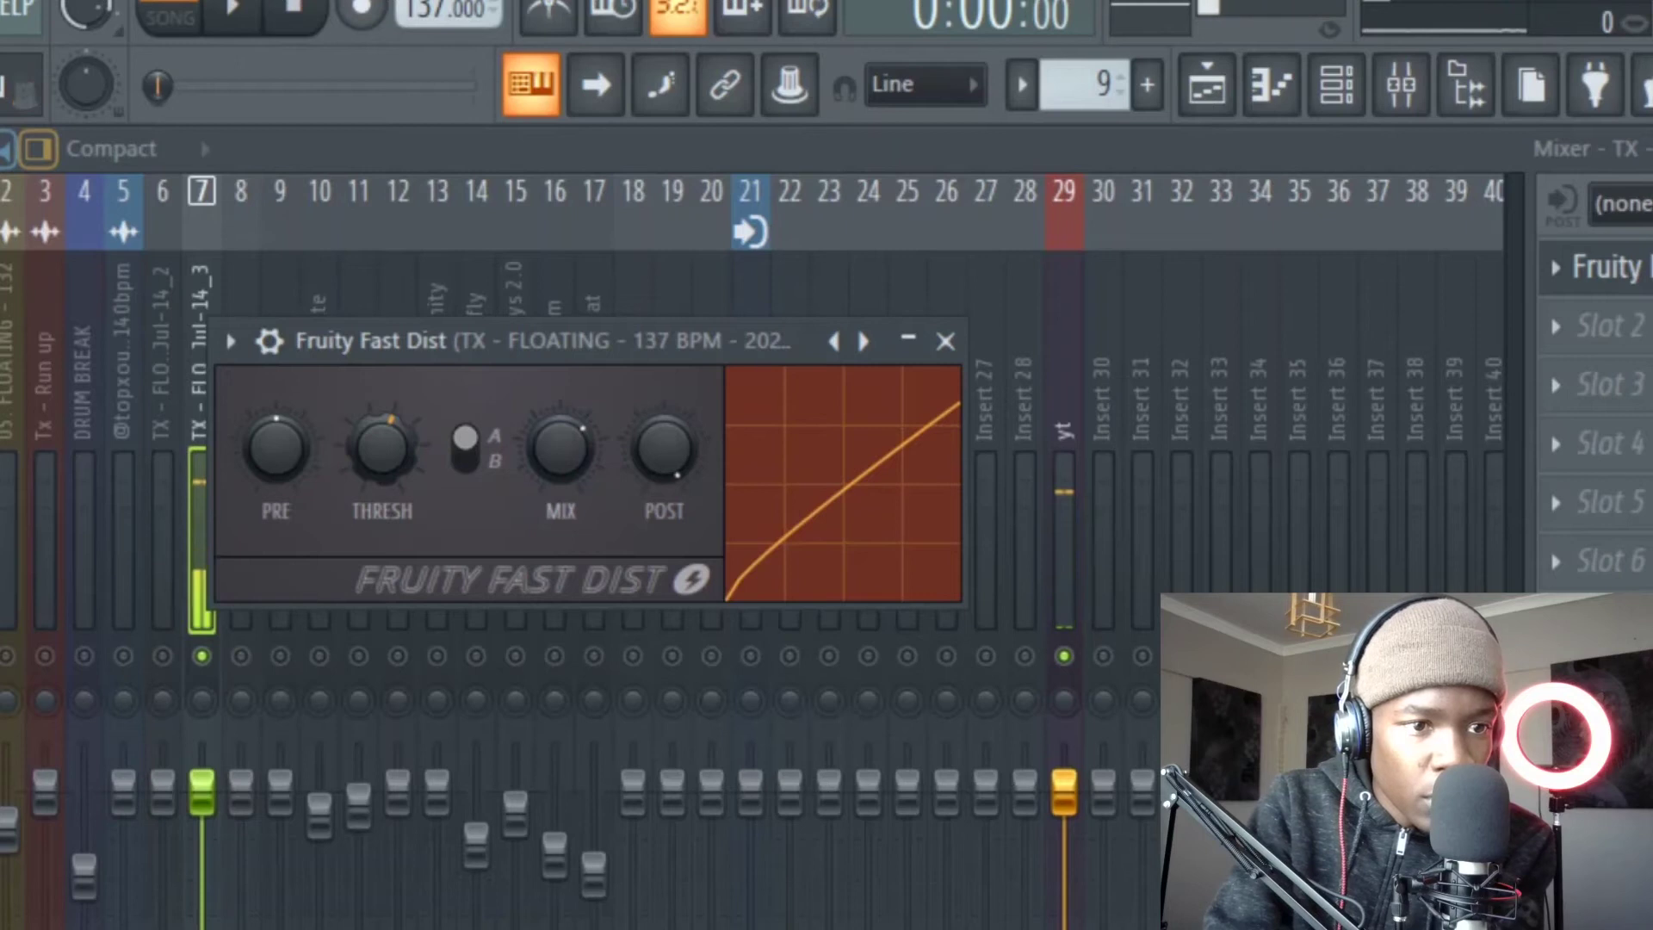
{"action": "left_click_drag", "start_coordinate": [275, 448], "coordinate": [276, 411]}
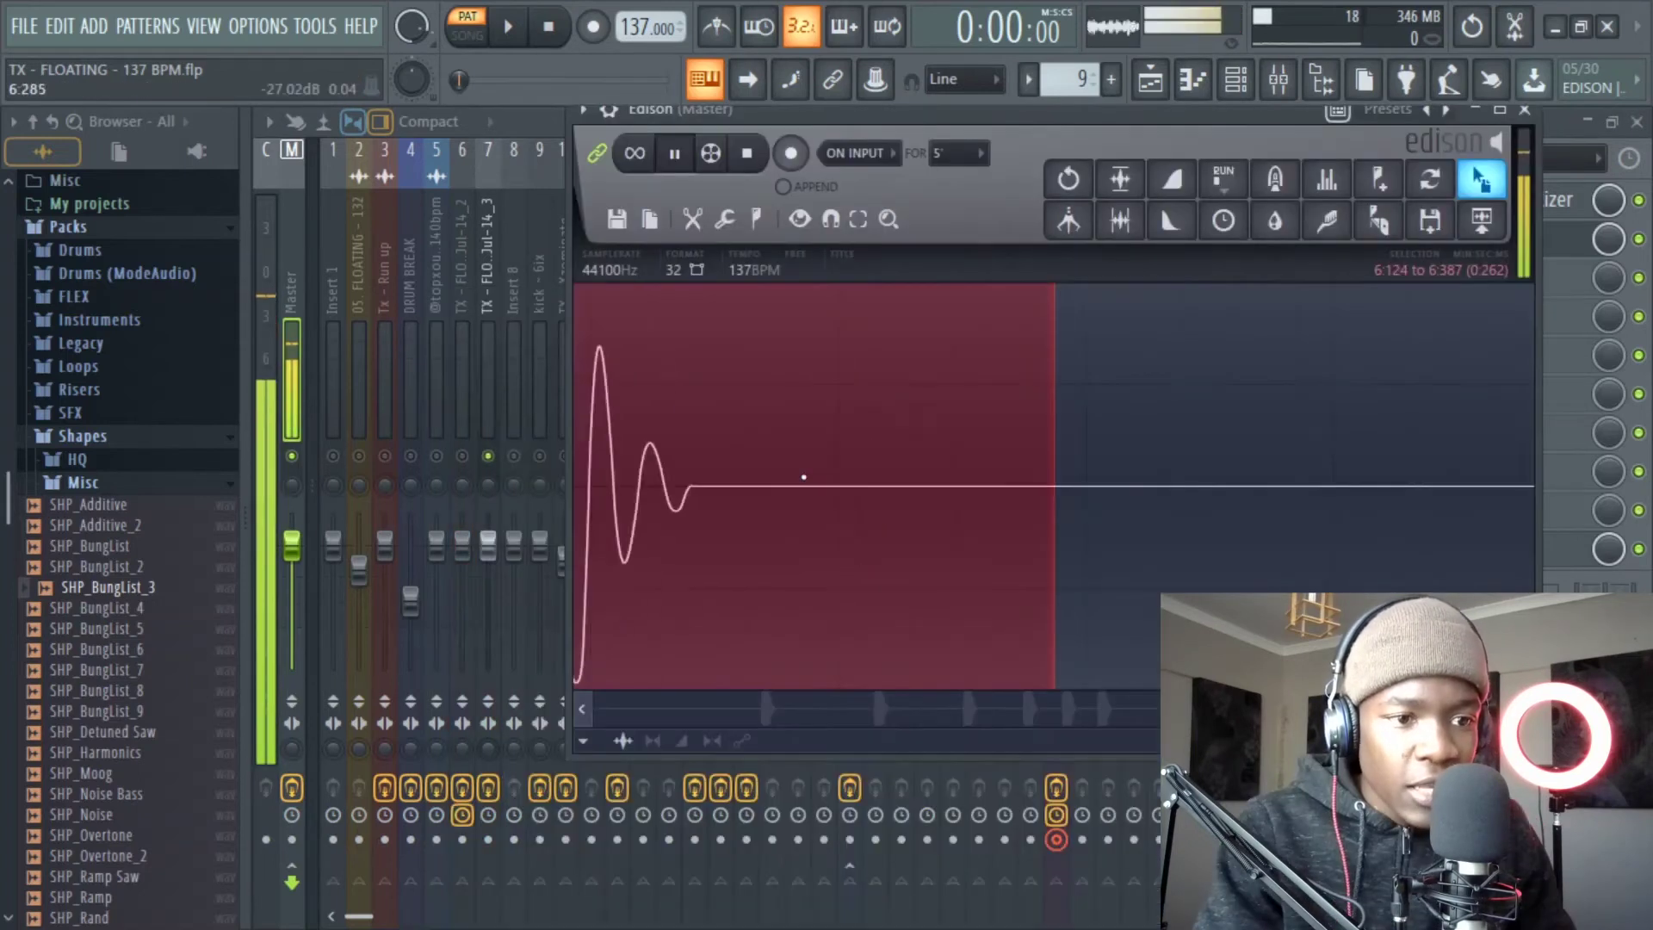
- Cut the Edison recording down to a single kick hit and trim the side noise from it
{"action": "scroll", "coordinate": [901, 487], "scroll_direction": "down", "scroll_amount": 5}
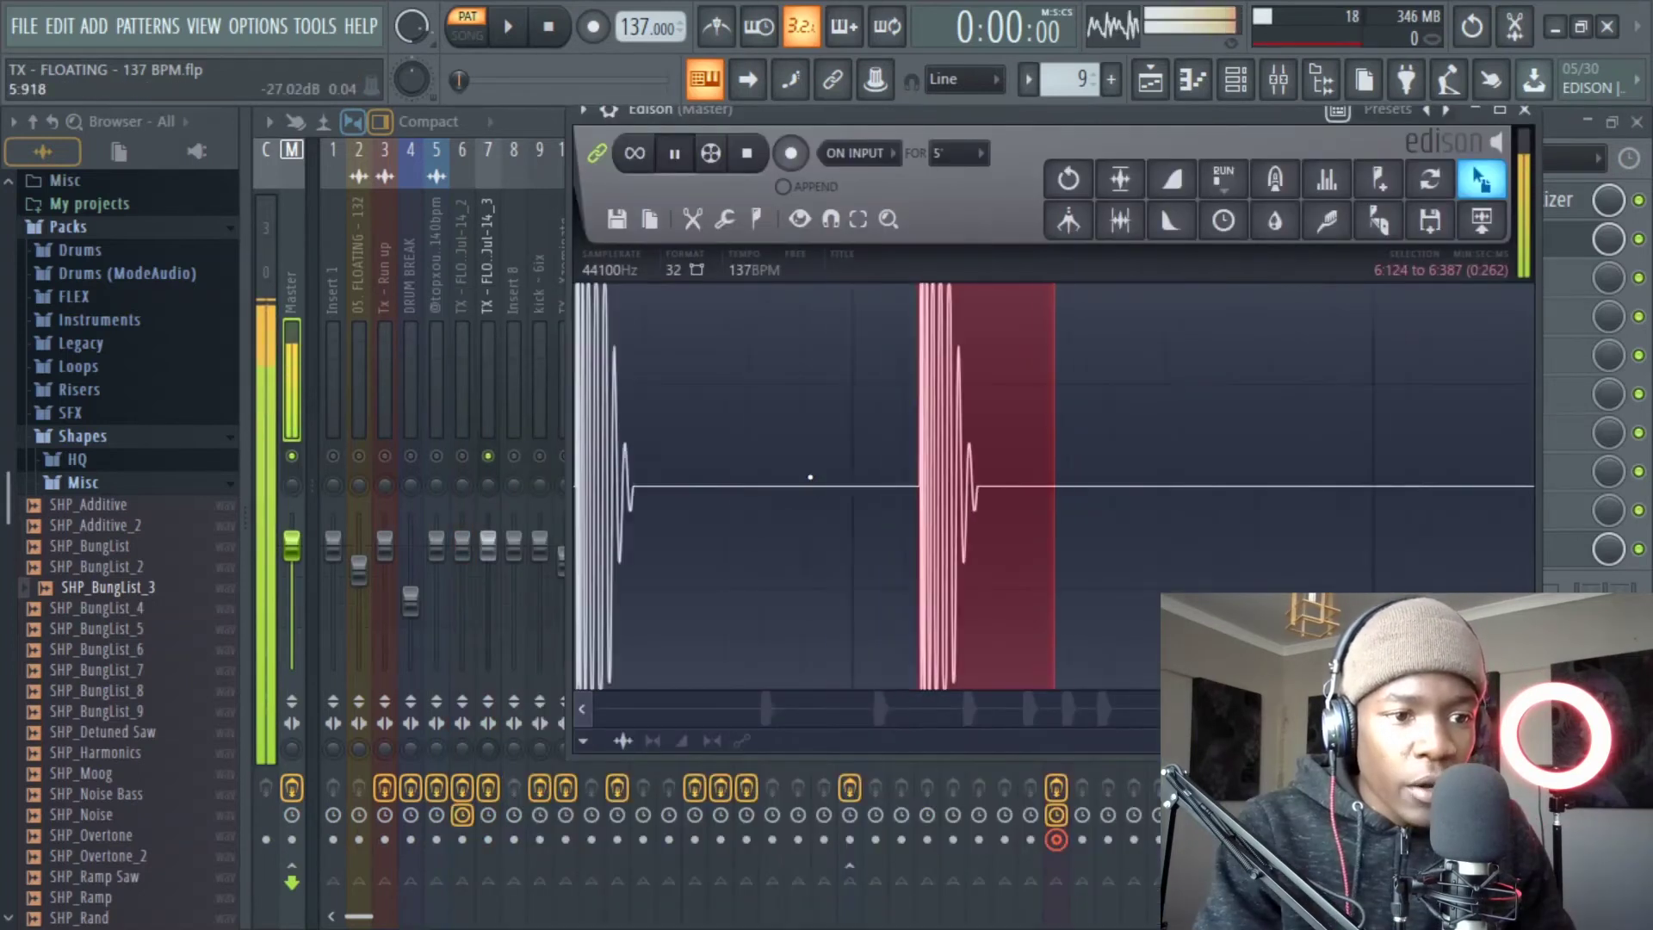
{"action": "left_click", "coordinate": [1124, 225]}
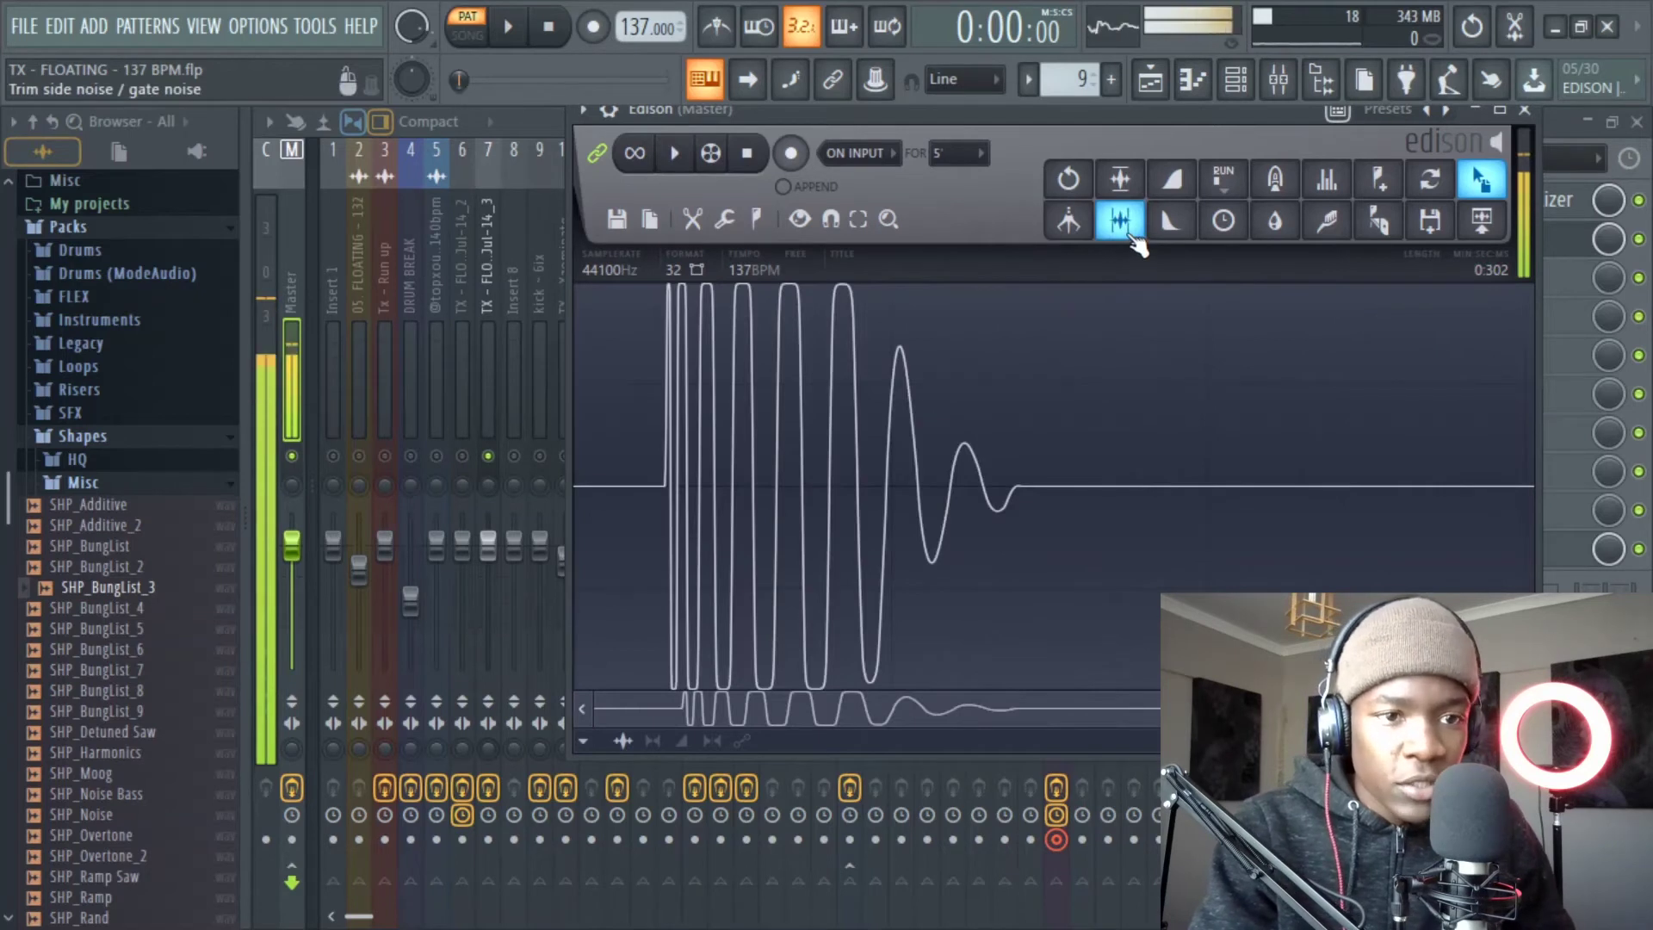
{"action": "left_click", "coordinate": [1133, 236]}
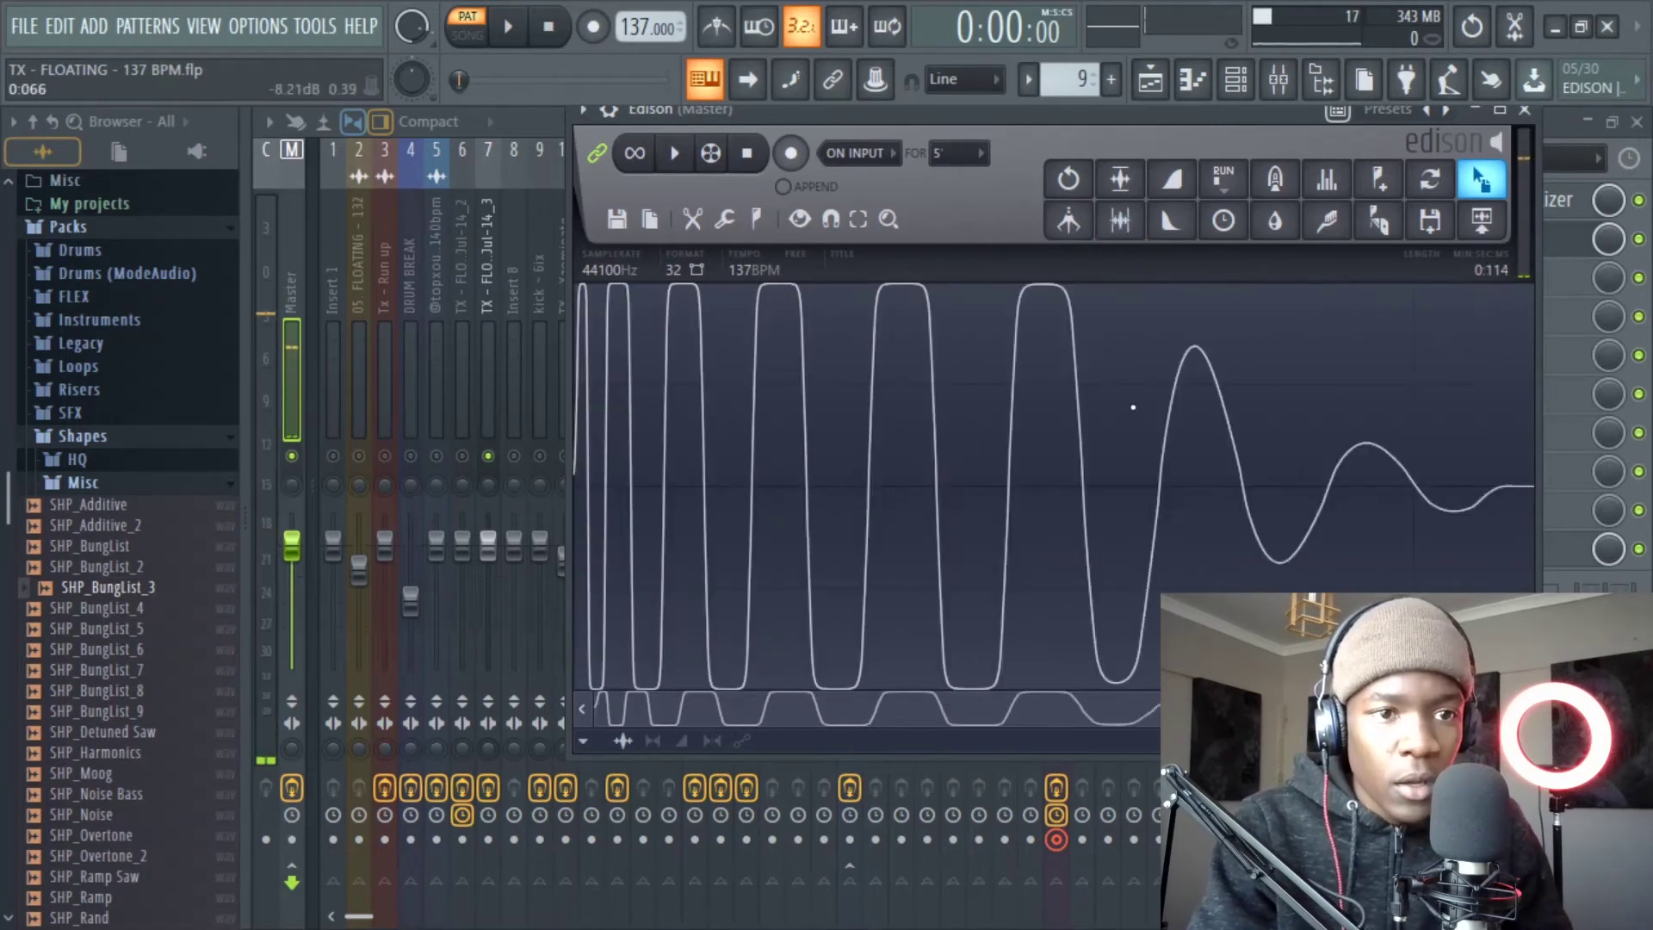
- Load the trimmed kick from Edison into the channel rack as a new sampler channel and lower the Boost in its precomputed effects
{"action": "left_click_drag", "start_coordinate": [1480, 179], "coordinate": [1243, 139]}
{"action": "left_click_drag", "start_coordinate": [1181, 84], "coordinate": [107, 726]}
{"action": "left_click_drag", "start_coordinate": [465, 68], "coordinate": [832, 46]}
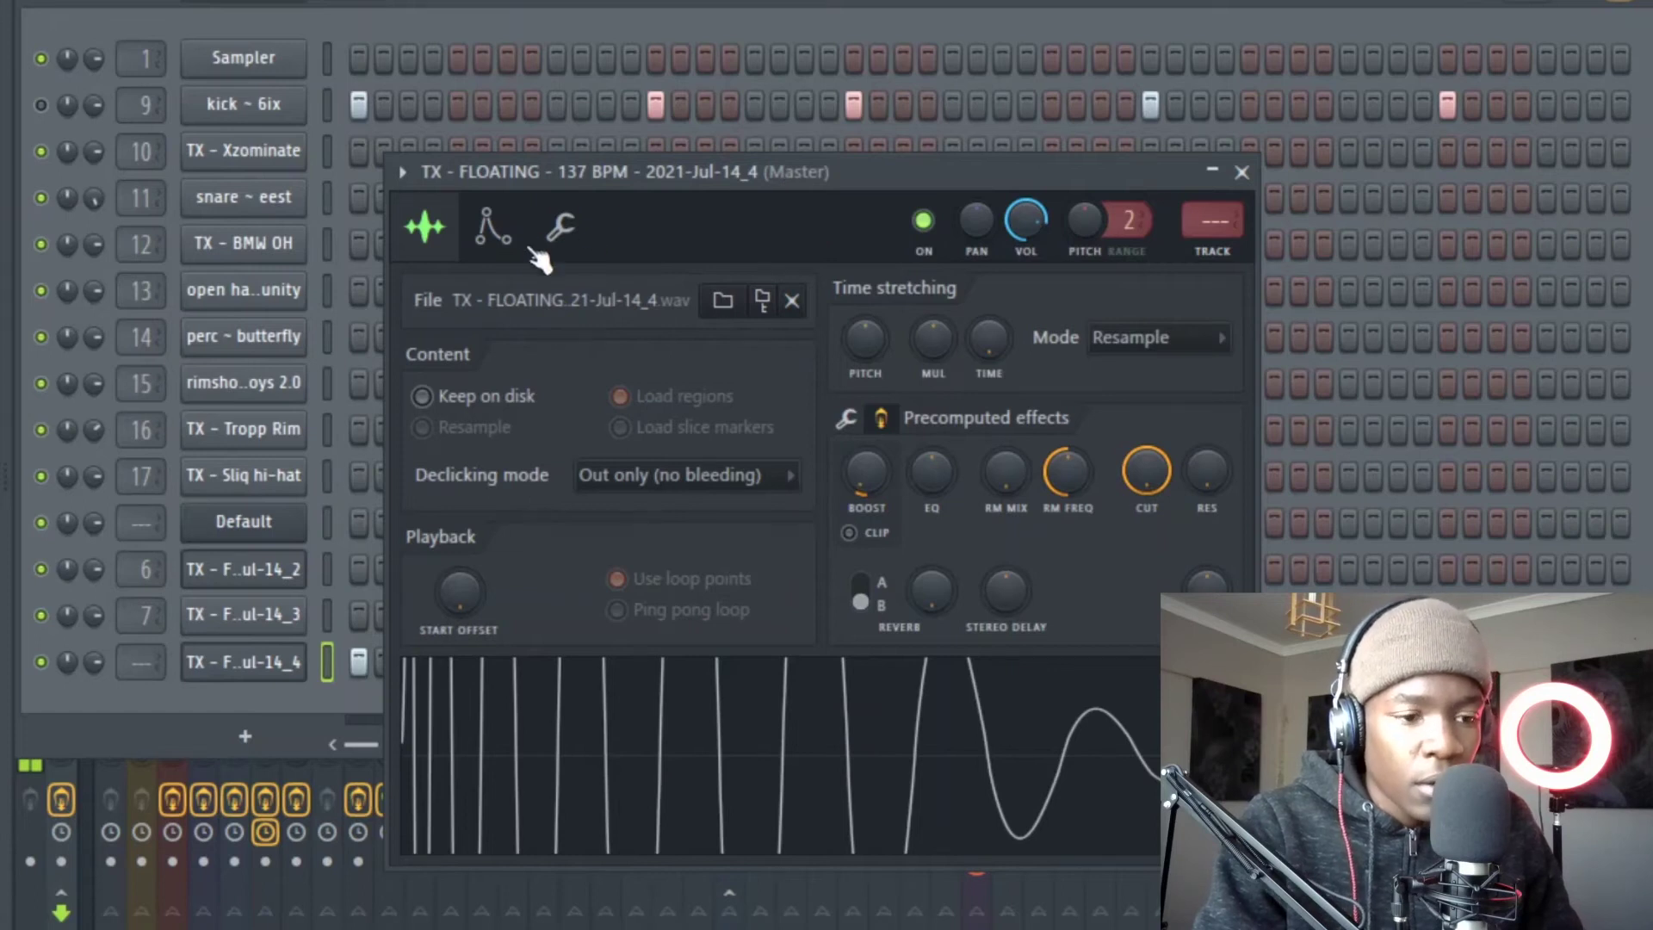
{"action": "left_click_drag", "start_coordinate": [884, 484], "coordinate": [870, 492]}
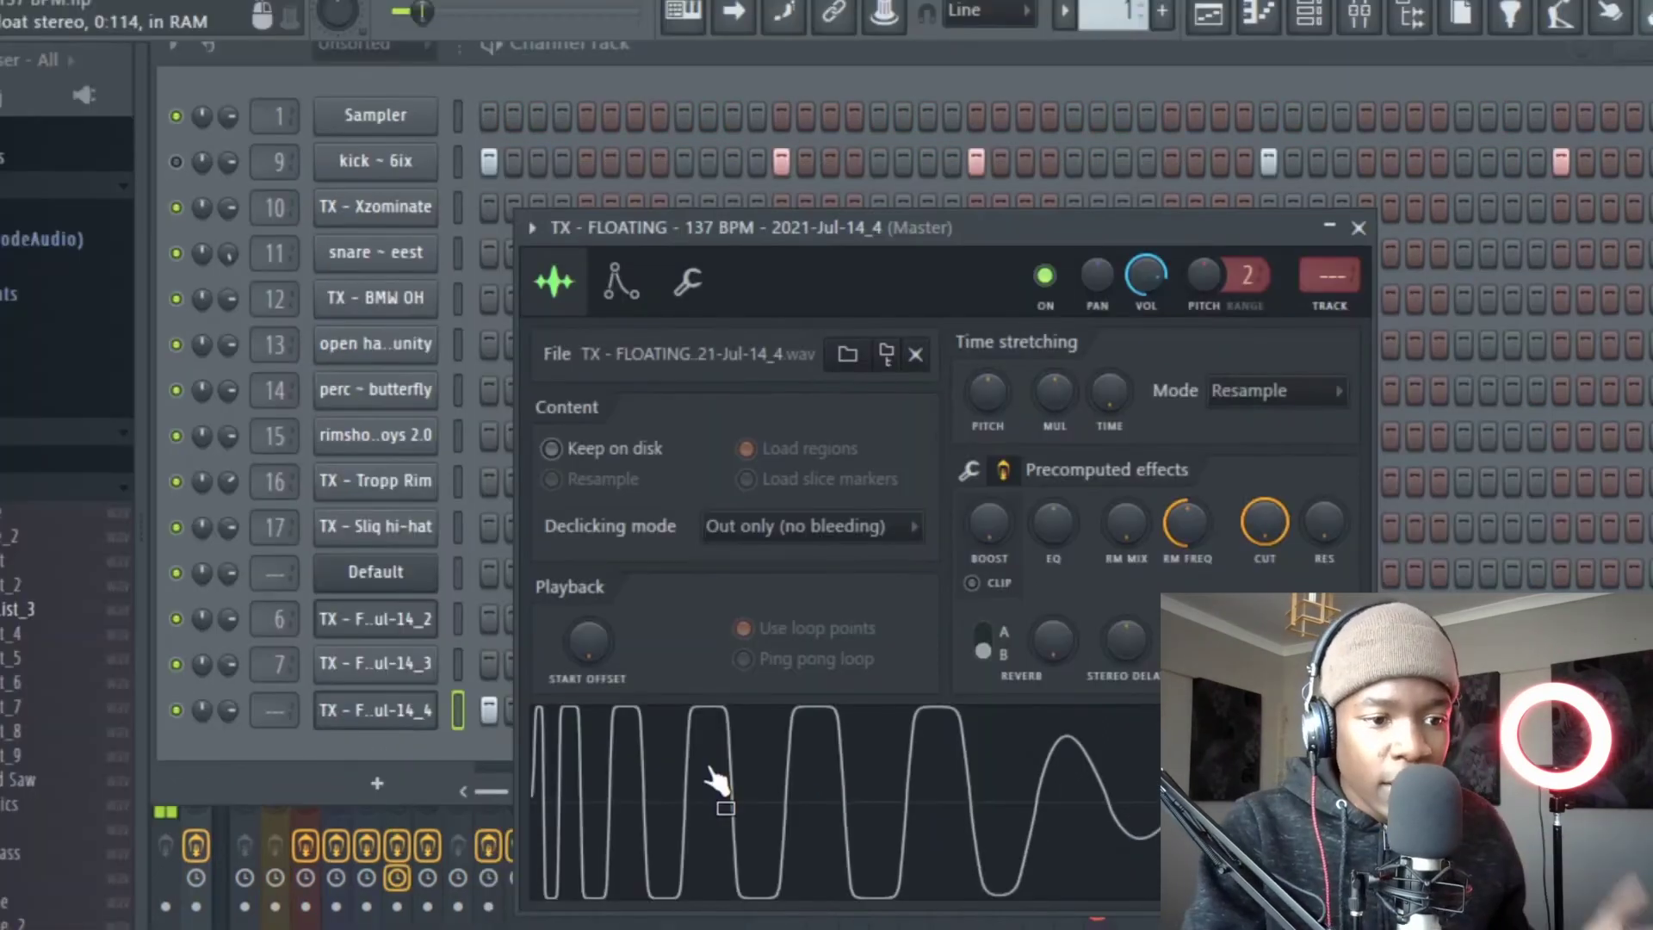
- Save the new kick sample as the wave file TX - Kick 2 in the Kicks folder of Xpress Vol.1
{"action": "right_click", "coordinate": [575, 711]}
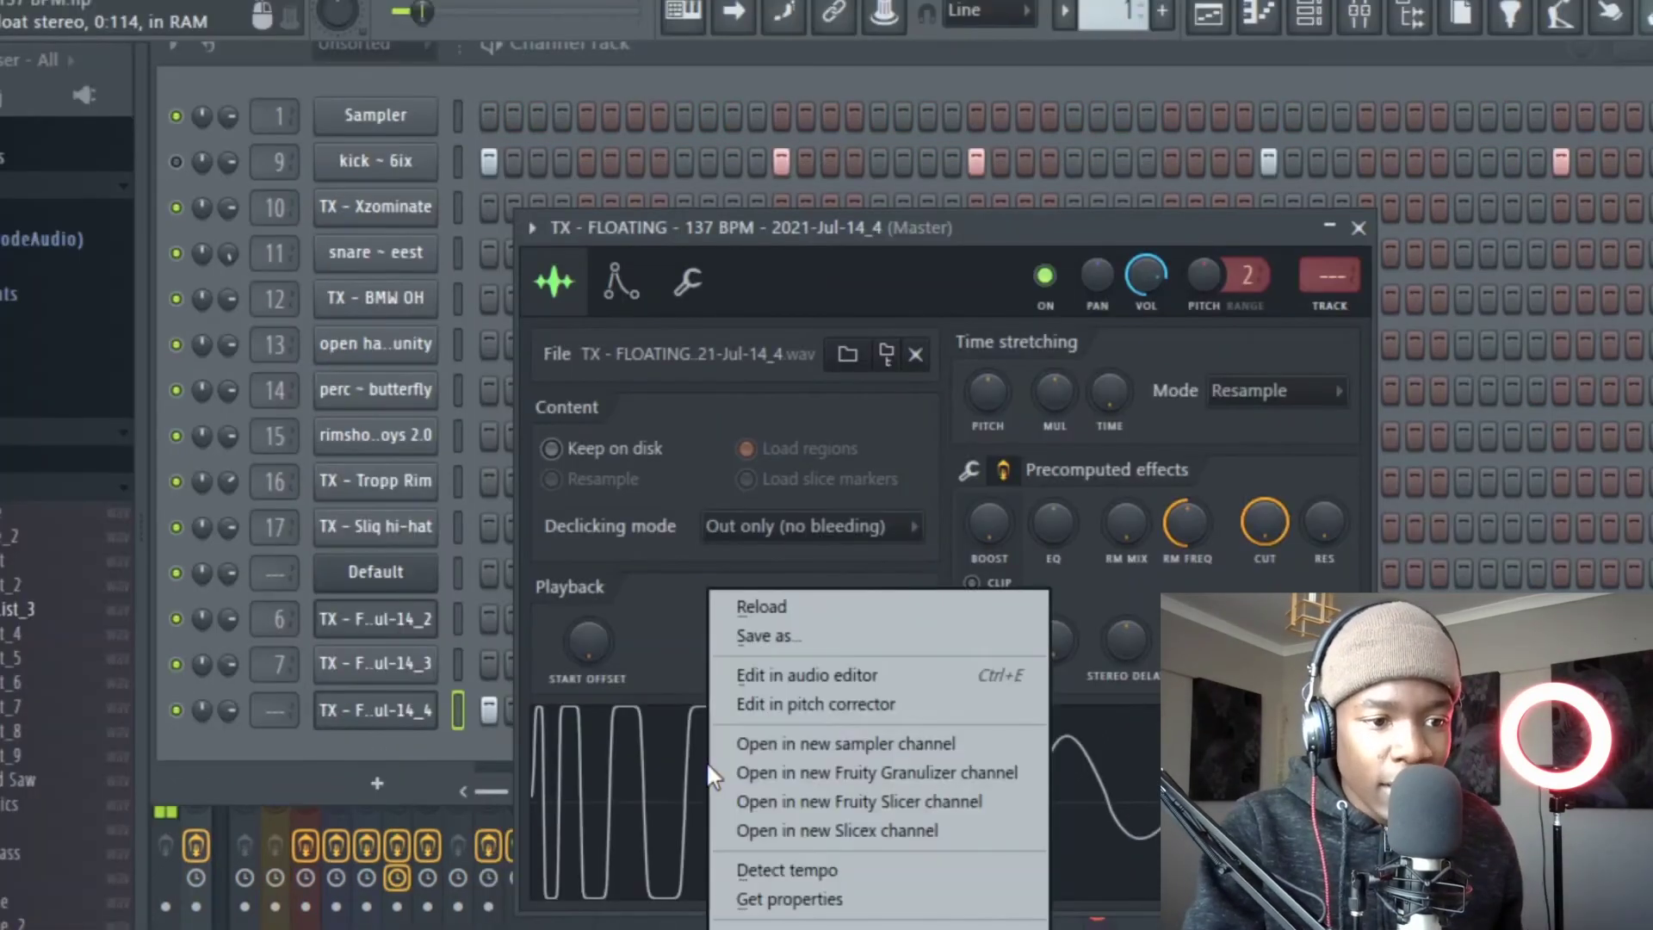
{"action": "left_click", "coordinate": [797, 635]}
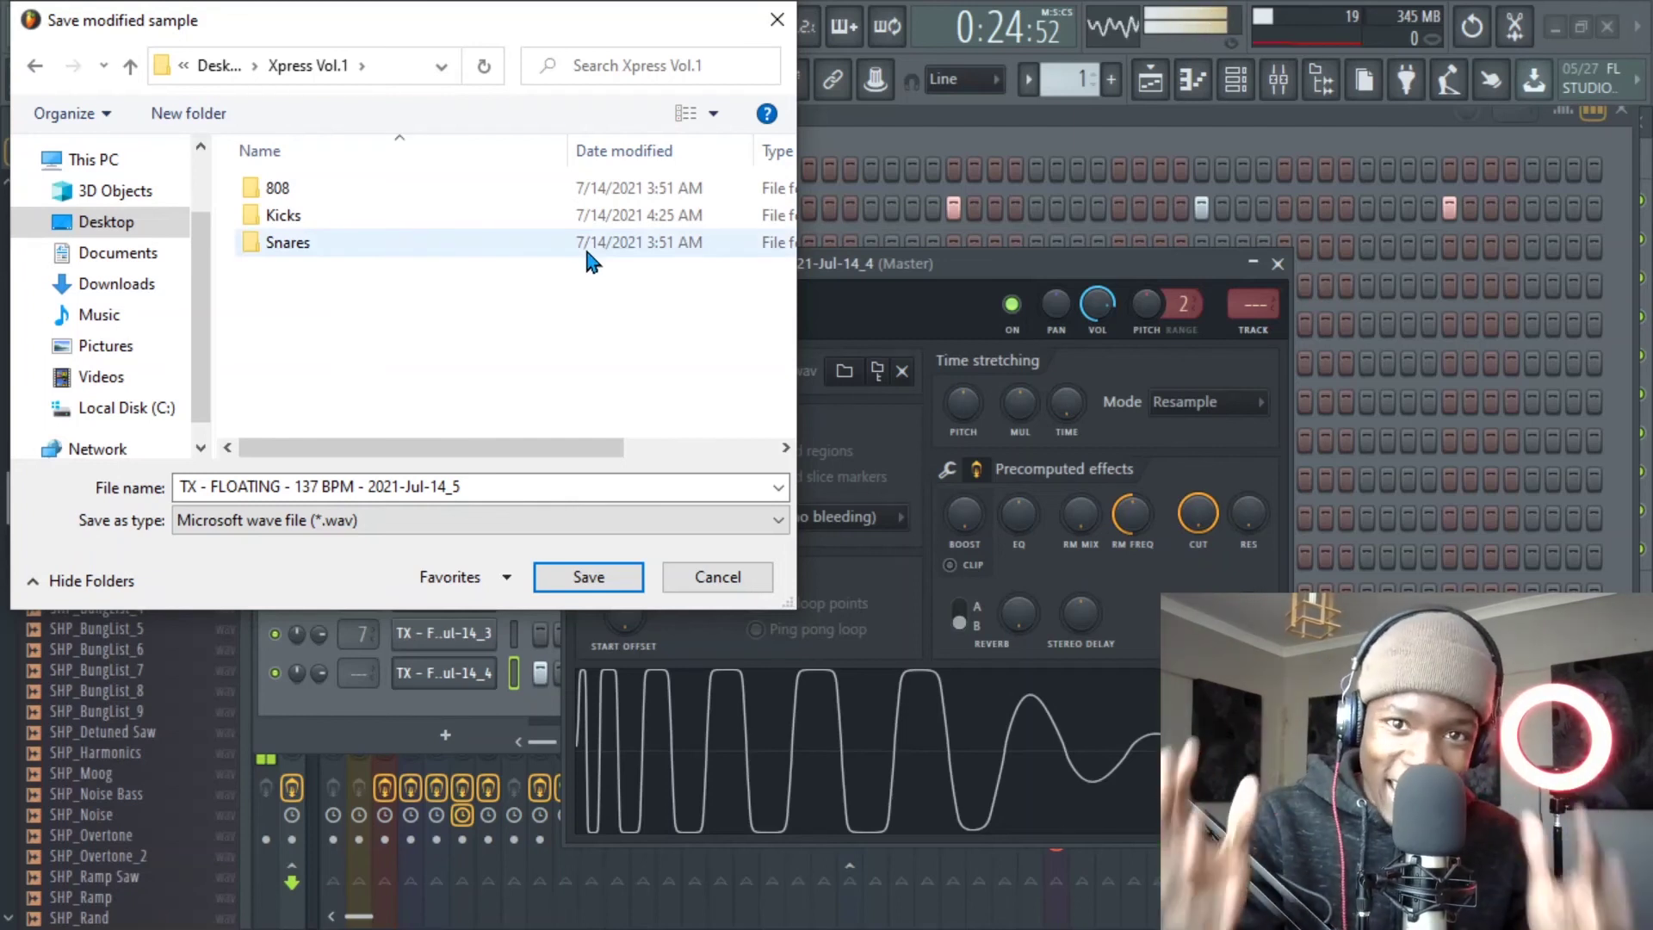
{"action": "double_click", "coordinate": [331, 225]}
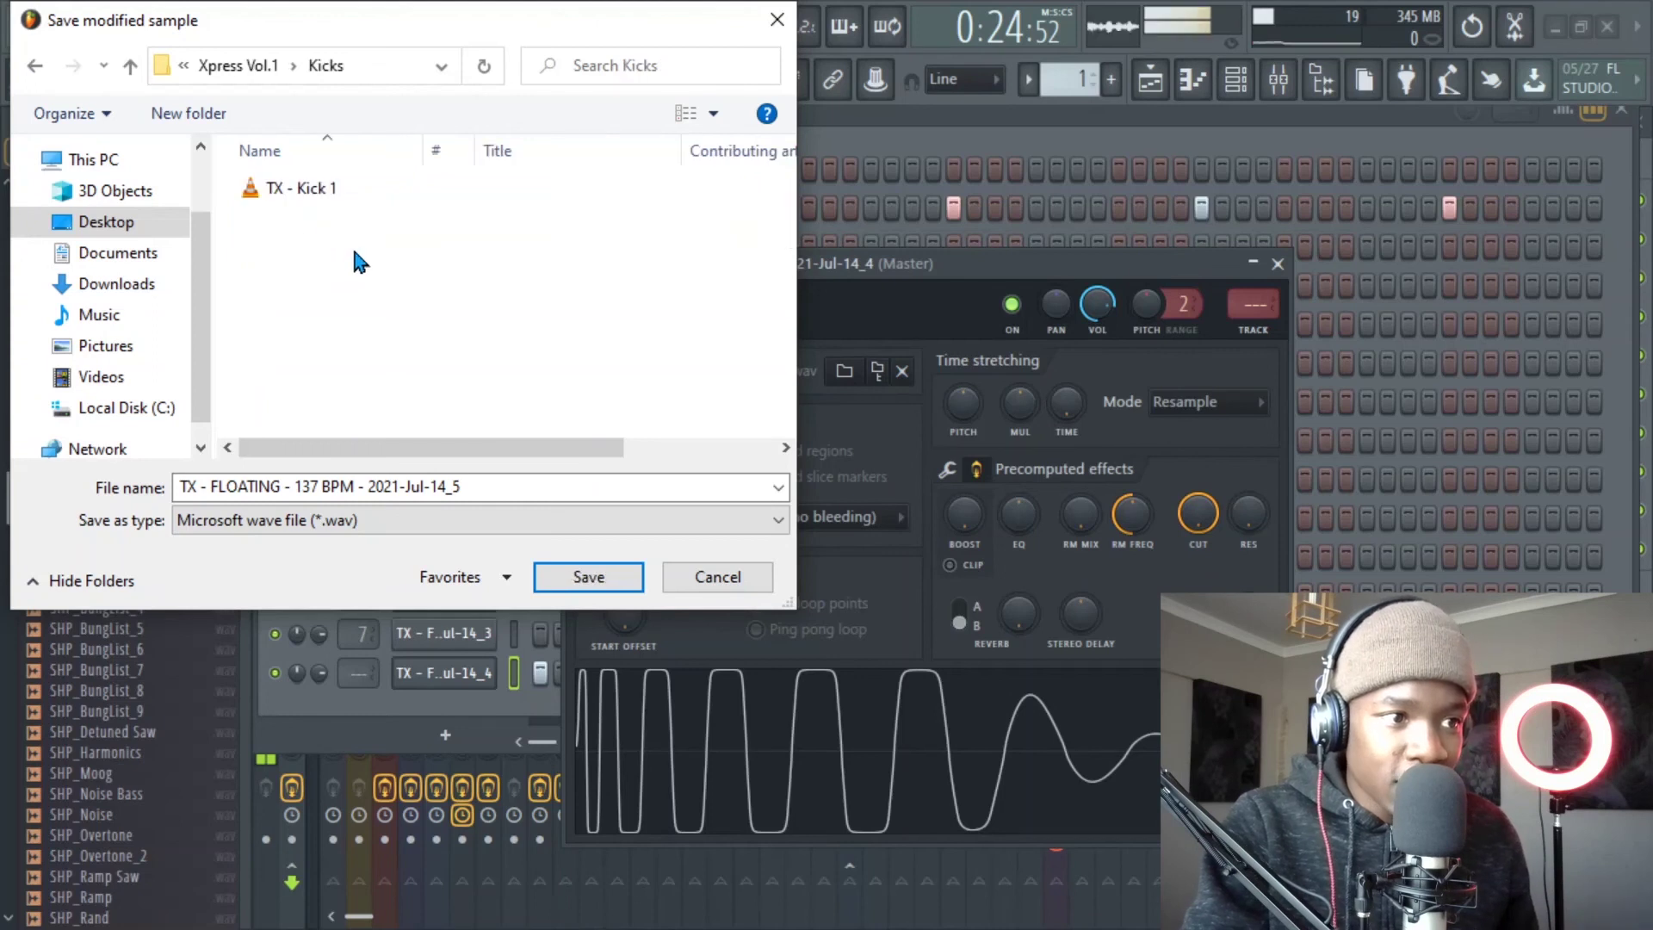
{"action": "left_click", "coordinate": [339, 191]}
{"action": "left_click", "coordinate": [263, 487]}
{"action": "left_click", "coordinate": [262, 487]}
{"action": "key", "text": "BackSpace"}
{"action": "type", "text": "2"}
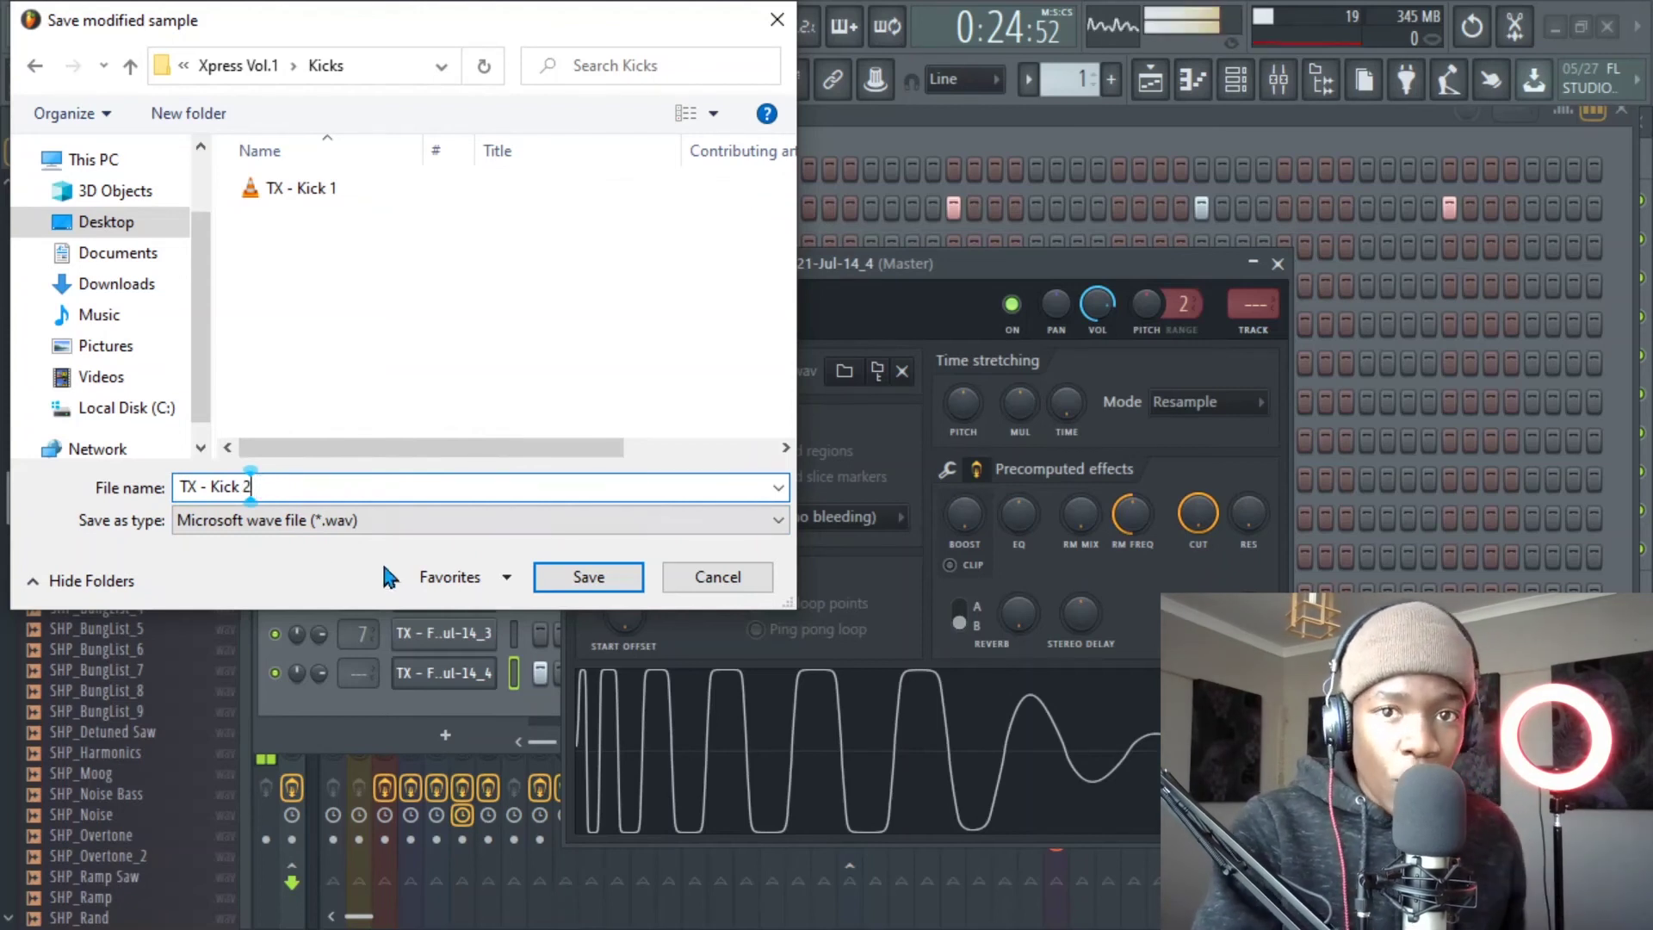
{"action": "left_click", "coordinate": [567, 361]}
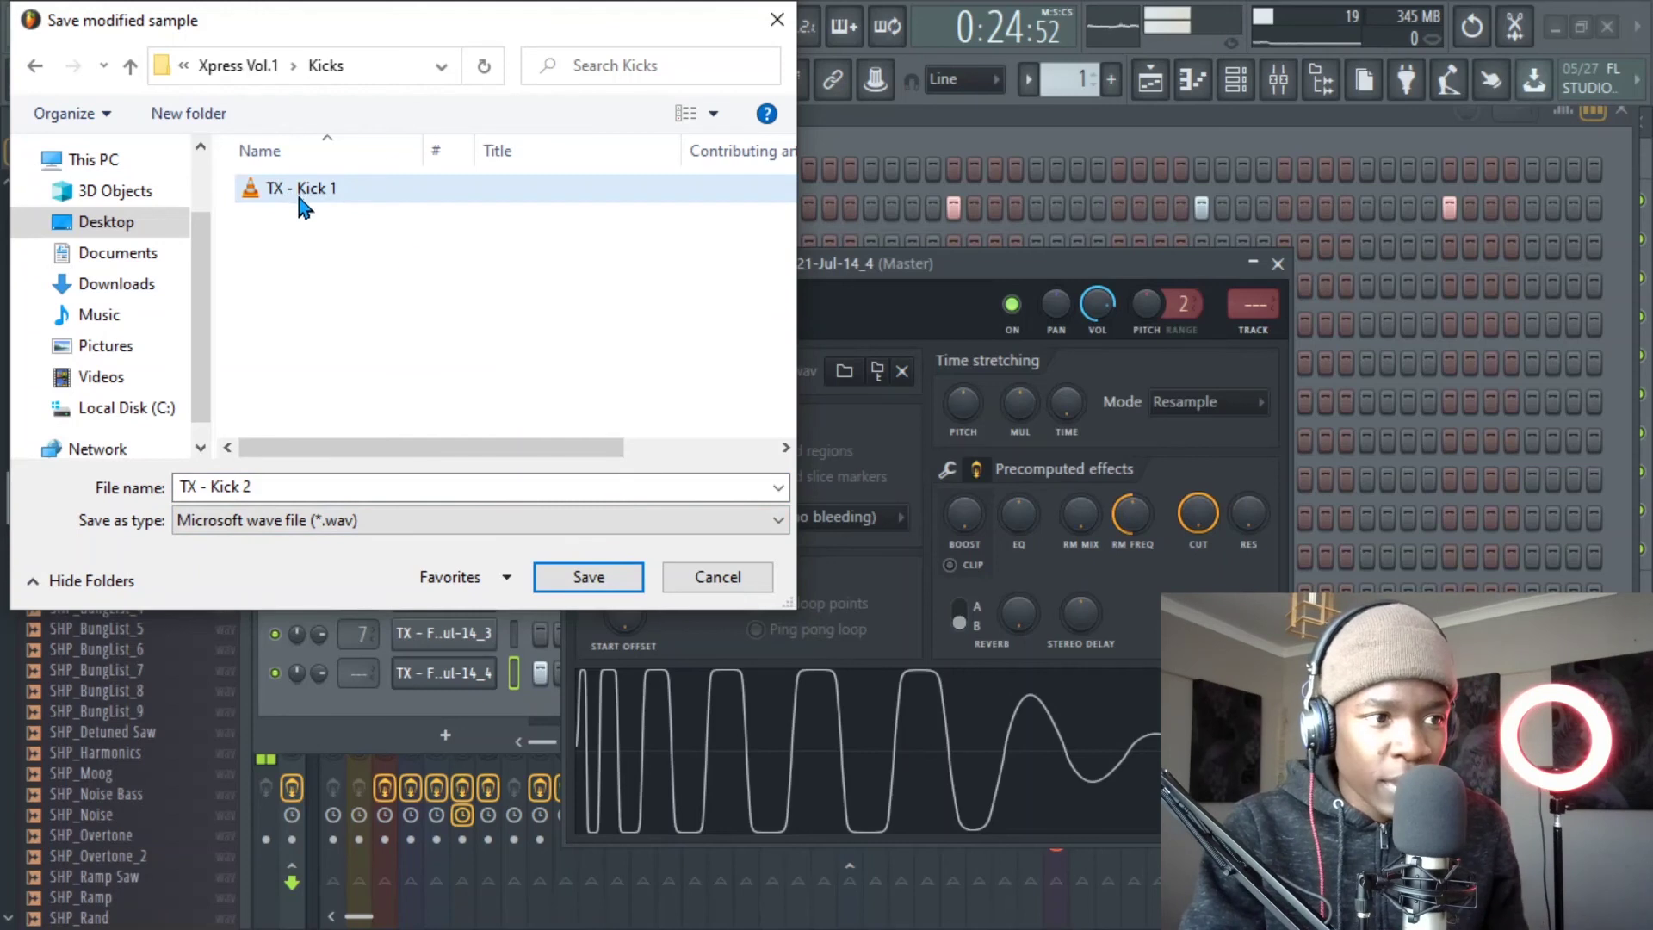
{"action": "left_click", "coordinate": [590, 577]}
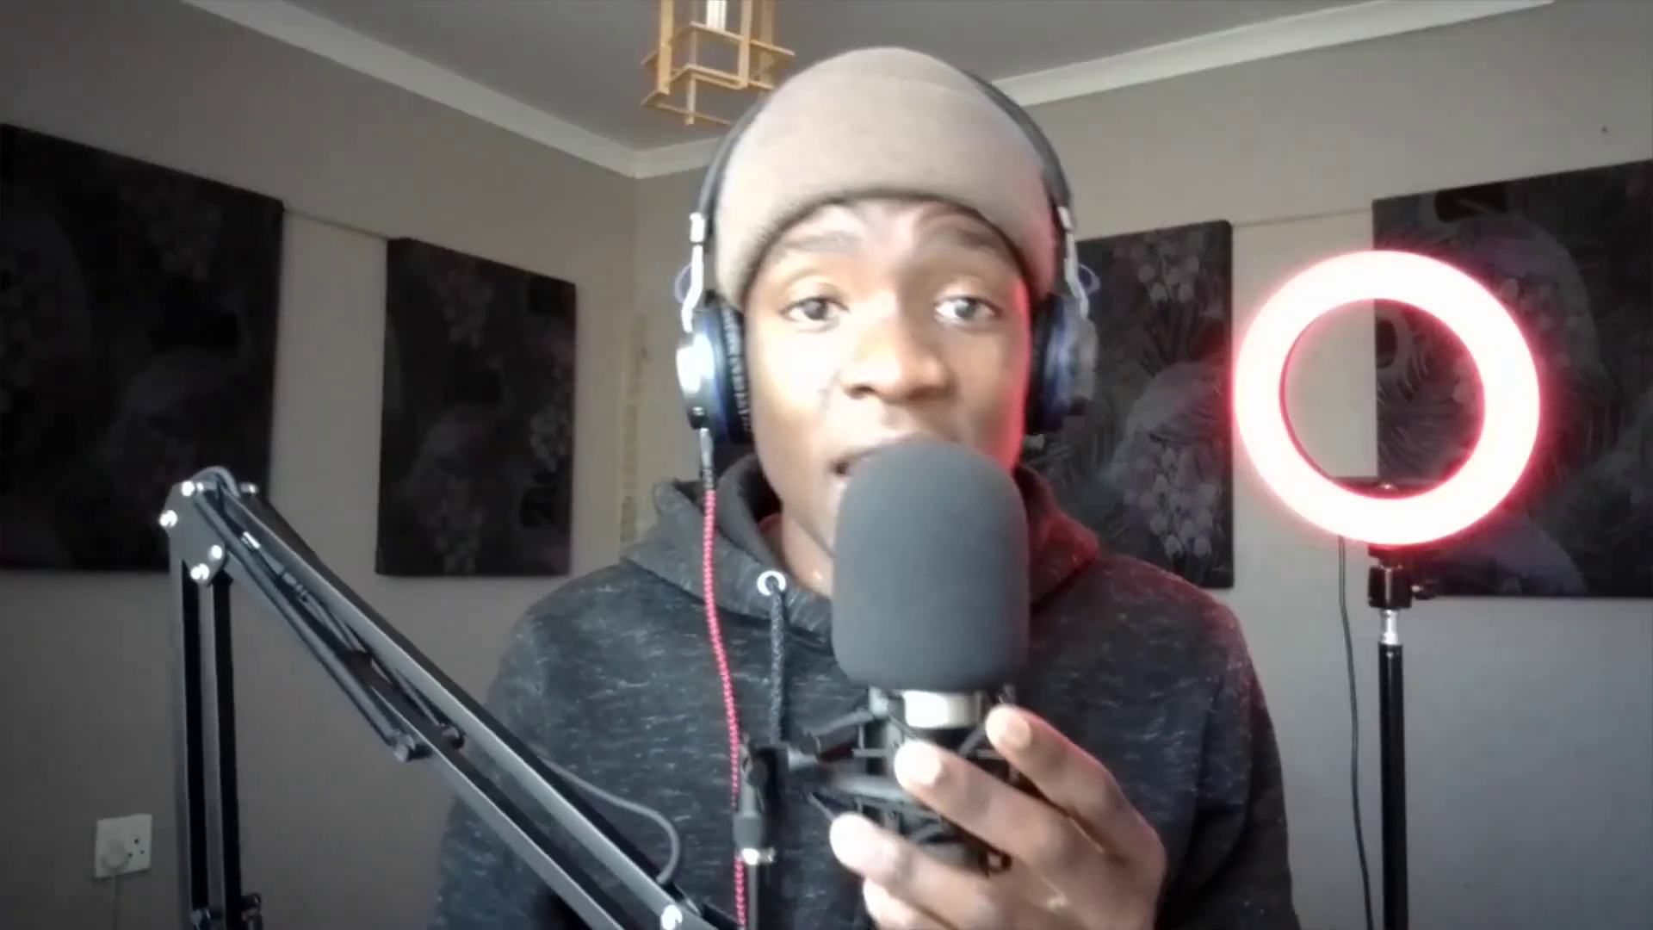